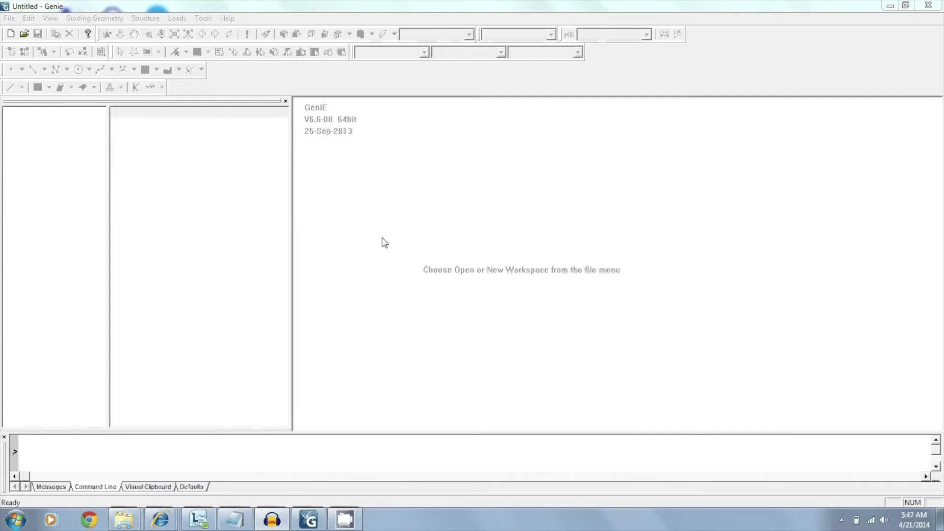
Create a new workspace named 'Tutorial' with database units left unset, regenerating the existing database
{"action": "left_click", "coordinate": [10, 20]}
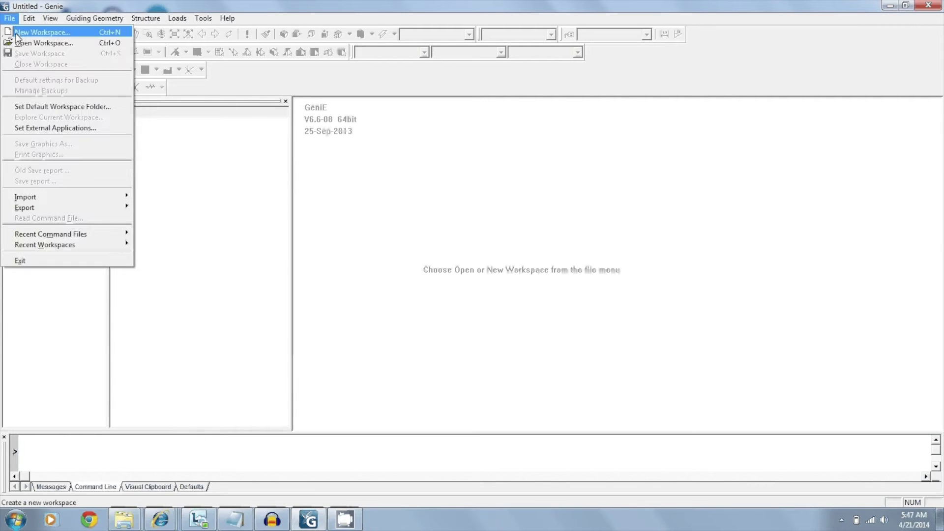
{"action": "left_click", "coordinate": [17, 36]}
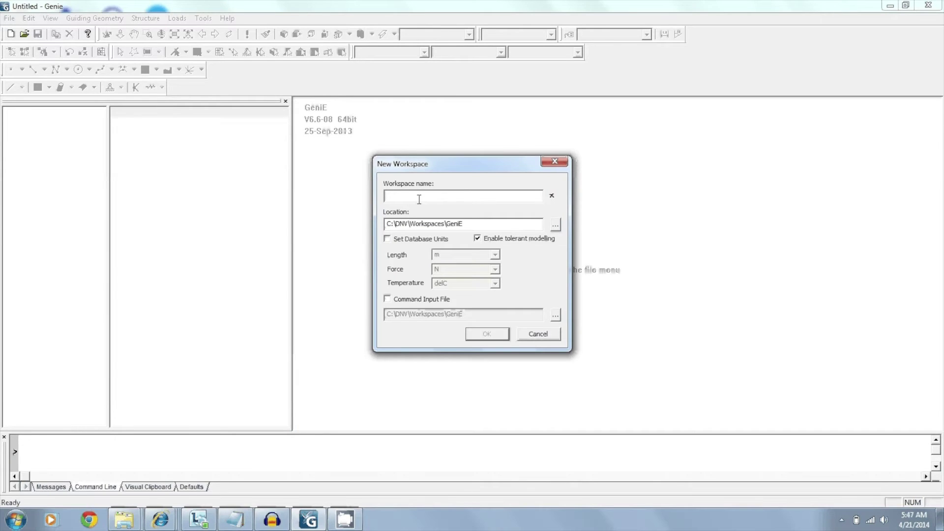
{"action": "type", "text": "Tutorial"}
{"action": "left_click", "coordinate": [387, 239]}
{"action": "left_click", "coordinate": [495, 255]}
{"action": "left_click", "coordinate": [497, 257]}
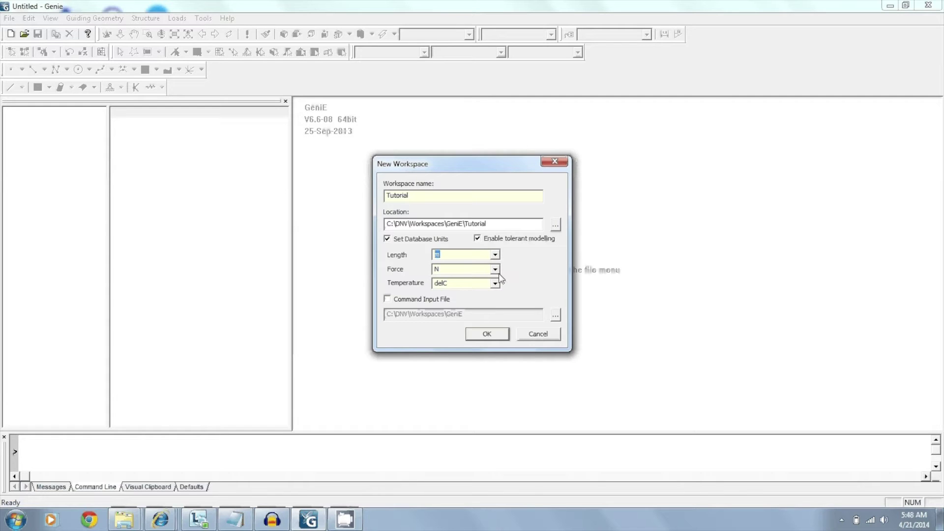
{"action": "left_click", "coordinate": [496, 270]}
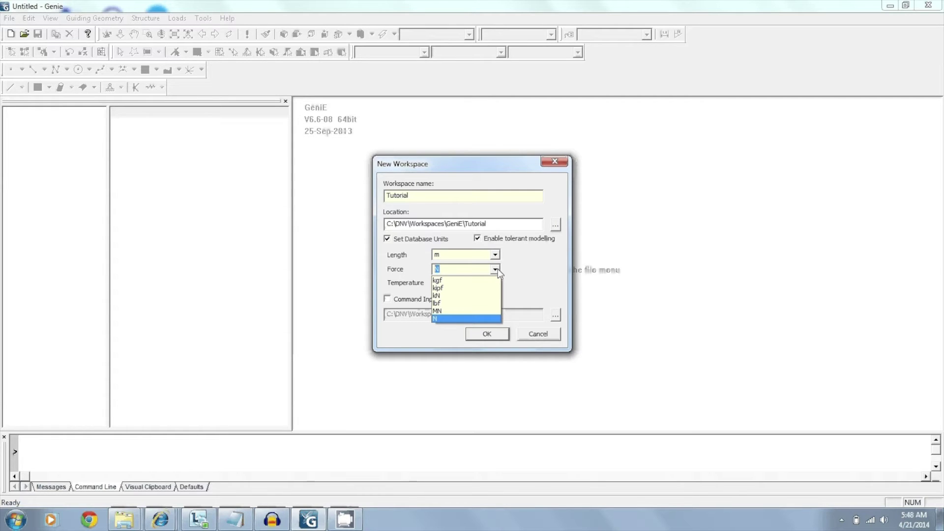
{"action": "left_click", "coordinate": [522, 271]}
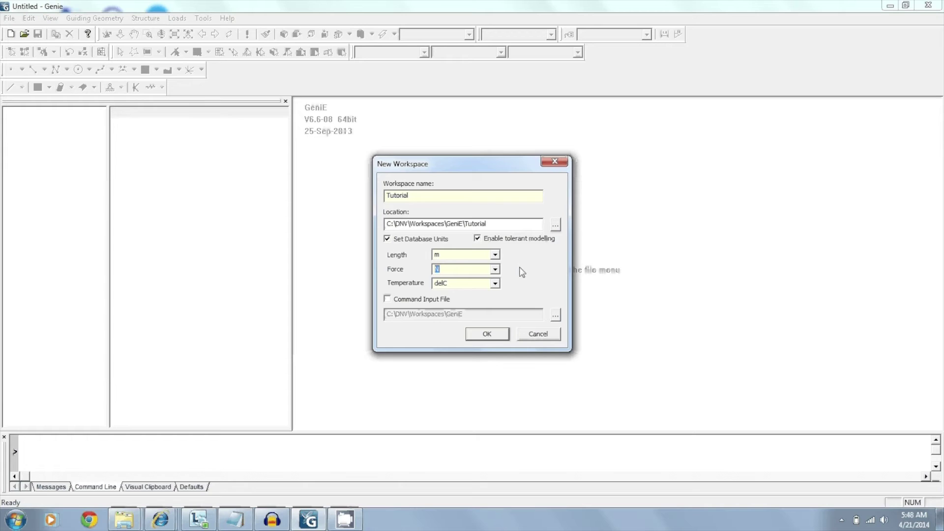
{"action": "left_click", "coordinate": [387, 239]}
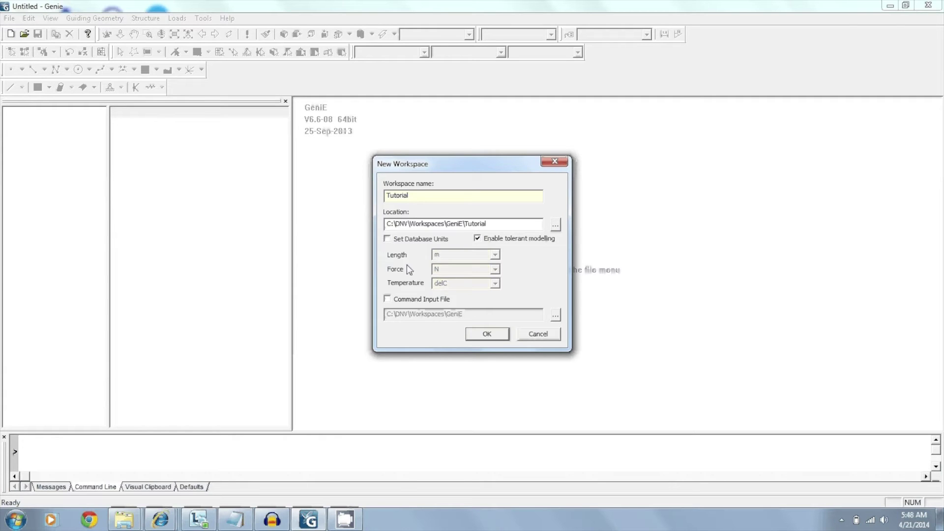
{"action": "left_click", "coordinate": [497, 338]}
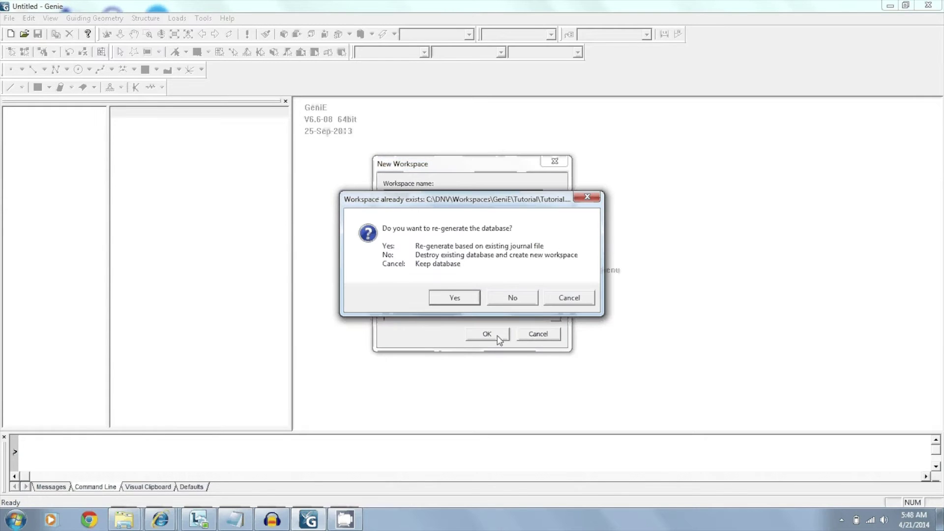
{"action": "left_click", "coordinate": [455, 298]}
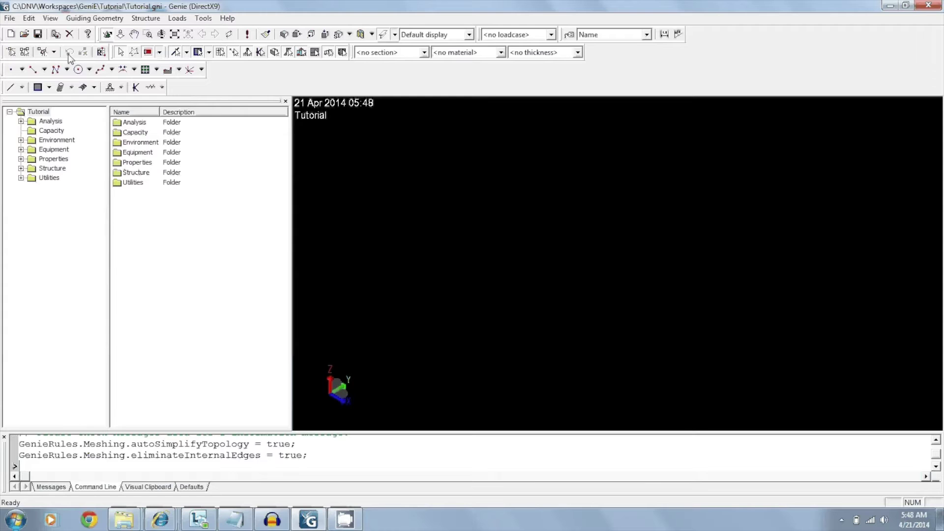
Look over the File Import options without importing, then bring up the guide plane creation choices
{"action": "left_click", "coordinate": [10, 19]}
{"action": "mouse_move", "coordinate": [63, 204]}
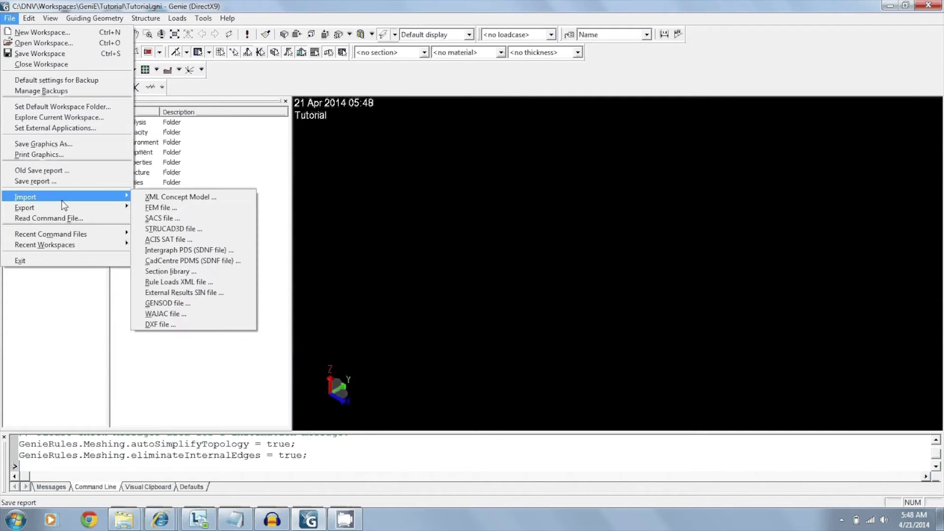
{"action": "left_click", "coordinate": [406, 16]}
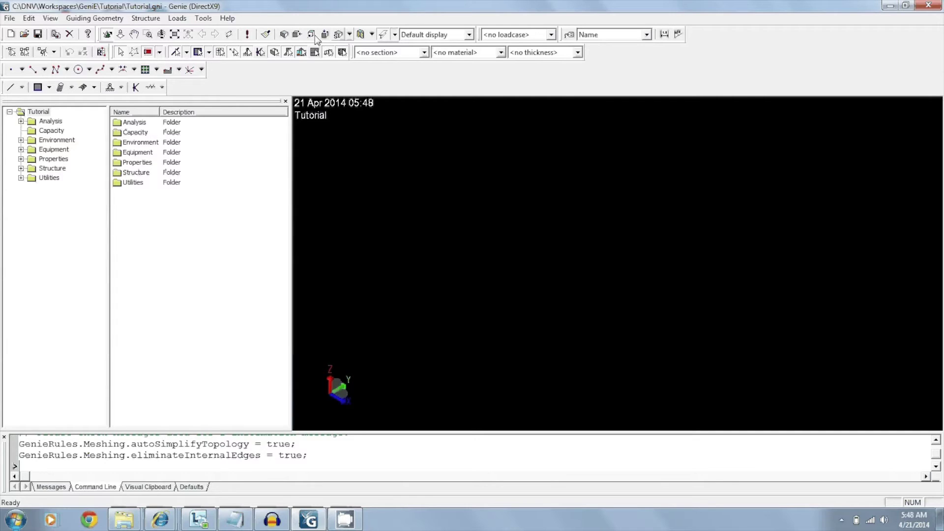
{"action": "left_click", "coordinate": [158, 71]}
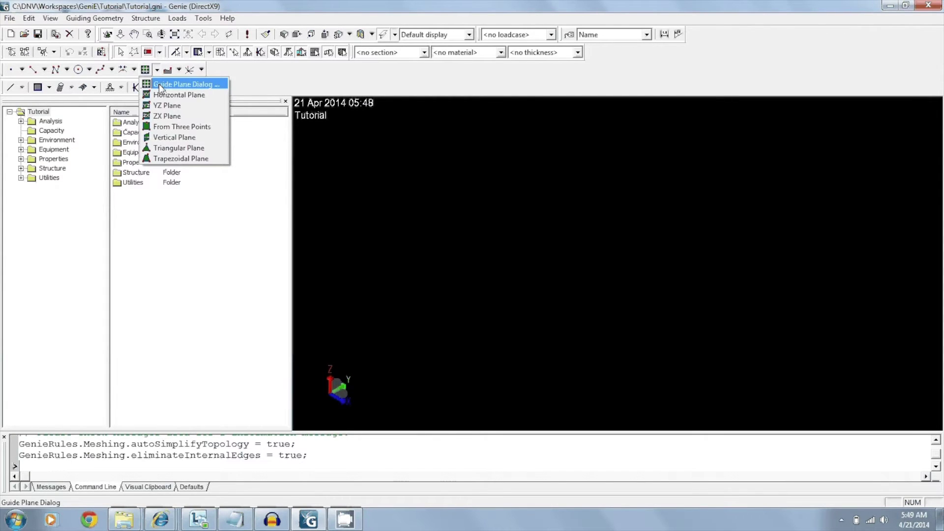
In the Guide Plane dialog, keep relative grid spacings and set P4's y coordinate to 5 m
{"action": "left_click", "coordinate": [159, 83]}
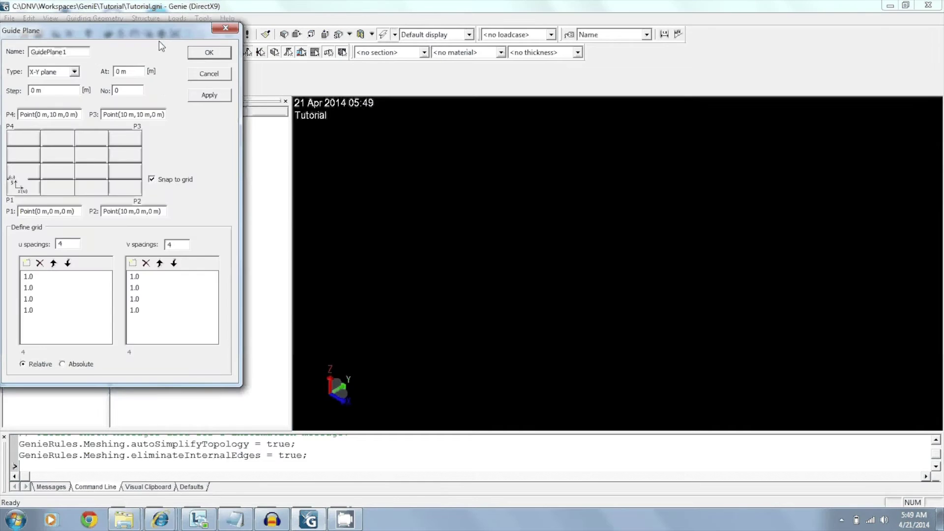
{"action": "left_click_drag", "start_coordinate": [152, 34], "coordinate": [196, 74]}
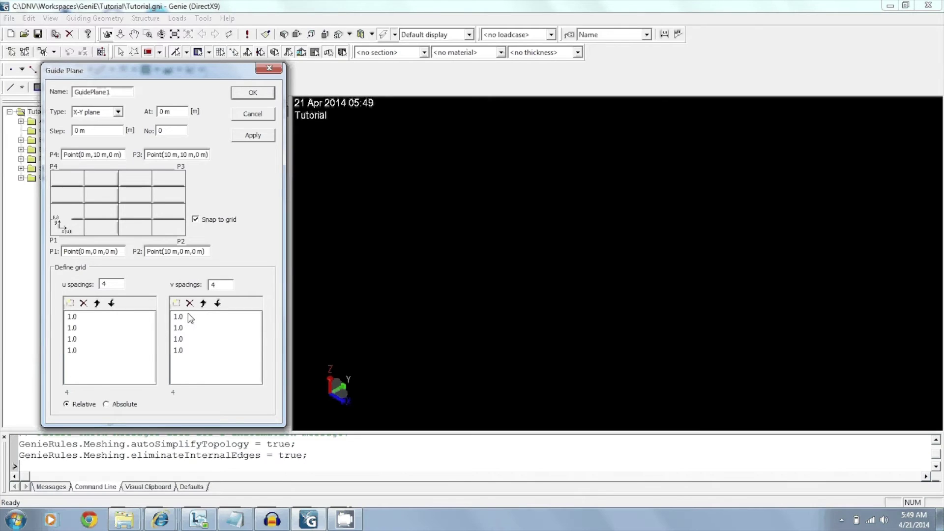
{"action": "left_click", "coordinate": [106, 405]}
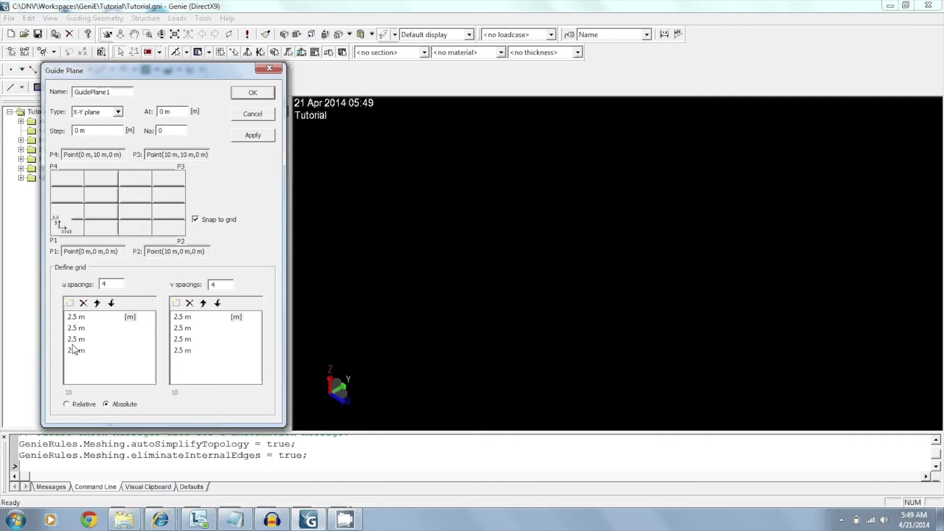
{"action": "left_click", "coordinate": [67, 405]}
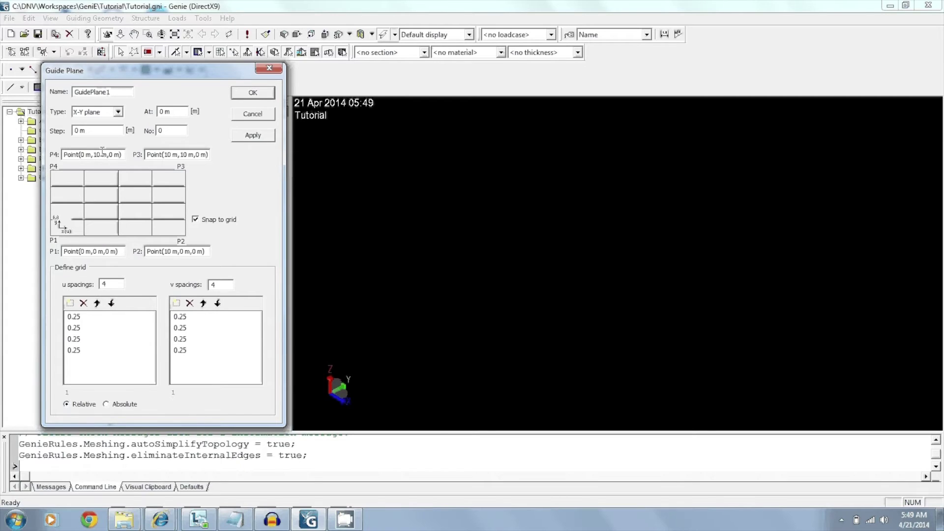
{"action": "left_click_drag", "start_coordinate": [101, 154], "coordinate": [94, 154]}
{"action": "type", "text": "5"}
Set P3 and P2 coordinates to 5 m, choose Y-Z plane type, and create GuidePlane1
{"action": "left_click", "coordinate": [185, 155]}
{"action": "left_click_drag", "start_coordinate": [184, 153], "coordinate": [163, 153]}
{"action": "type", "text": "5 m,5"}
{"action": "left_click_drag", "start_coordinate": [171, 252], "coordinate": [167, 251]}
{"action": "type", "text": "5"}
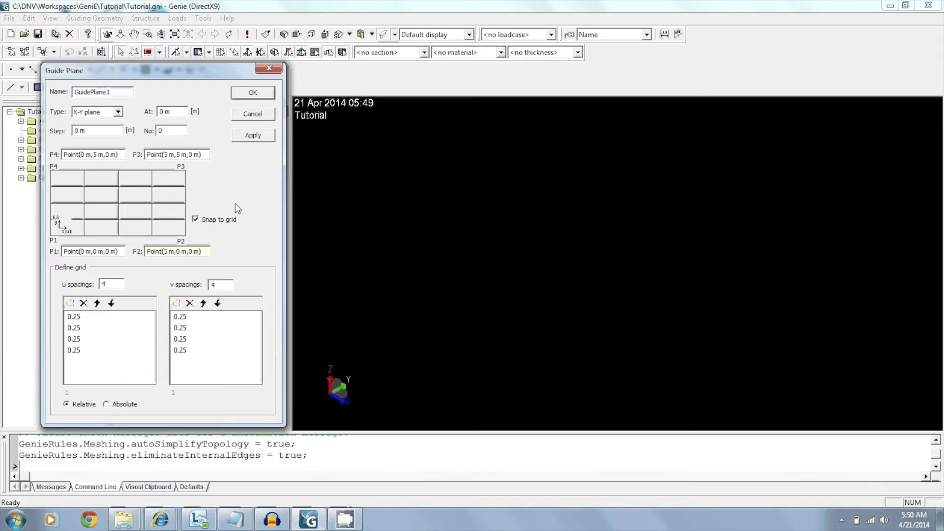
{"action": "left_click", "coordinate": [121, 112]}
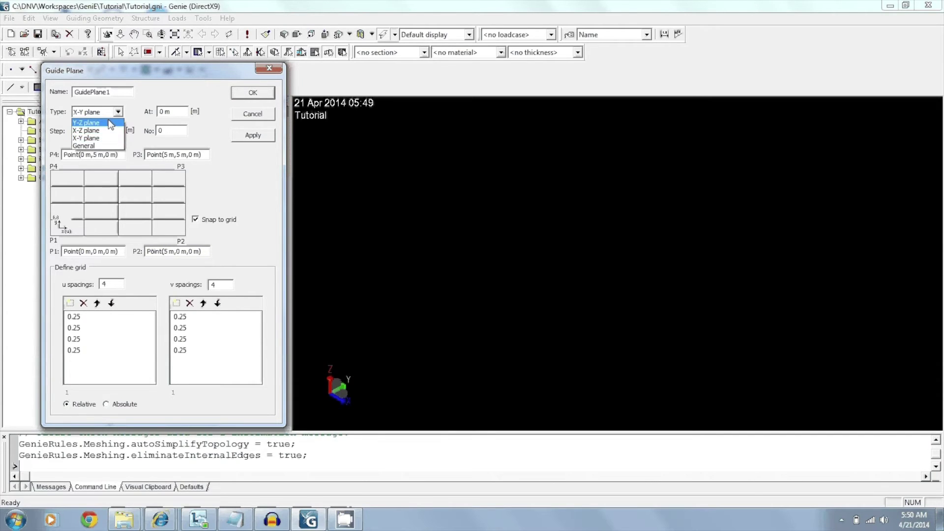
{"action": "left_click", "coordinate": [113, 122]}
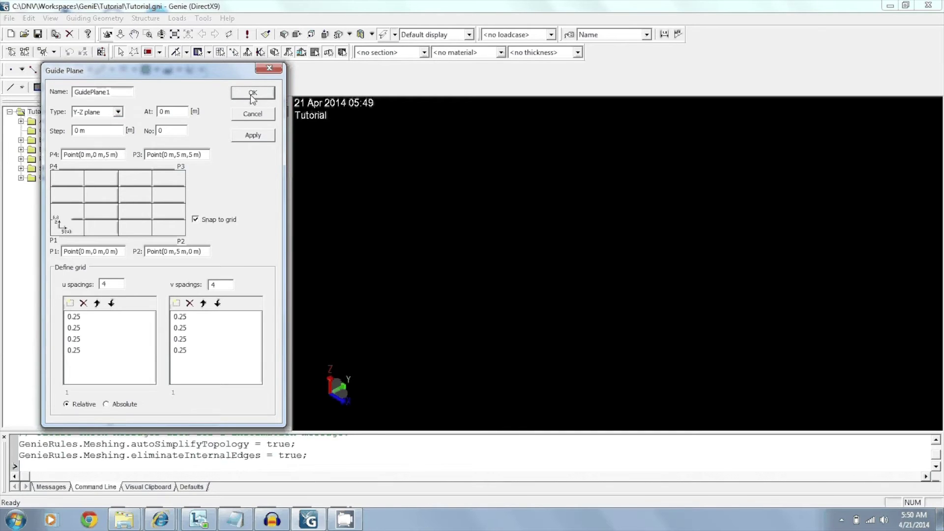
{"action": "left_click", "coordinate": [252, 93]}
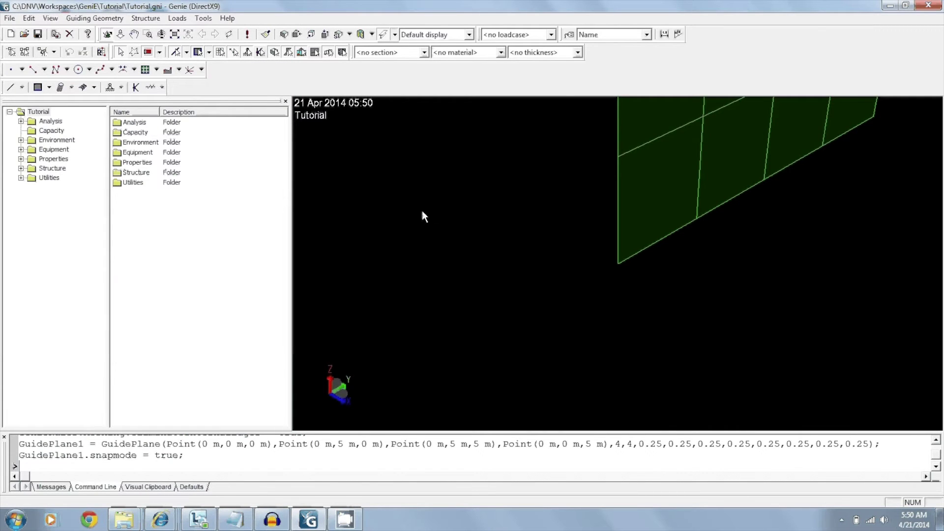
Zoom to fit GuidePlane1 and expand the Properties folder to reach Sections
{"action": "key", "text": "ctrl+shift+a"}
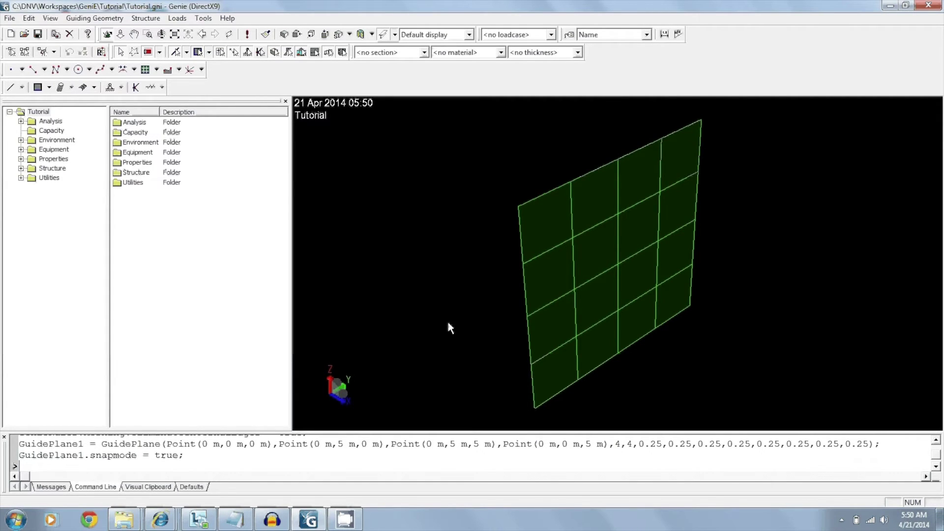
{"action": "left_click", "coordinate": [20, 158]}
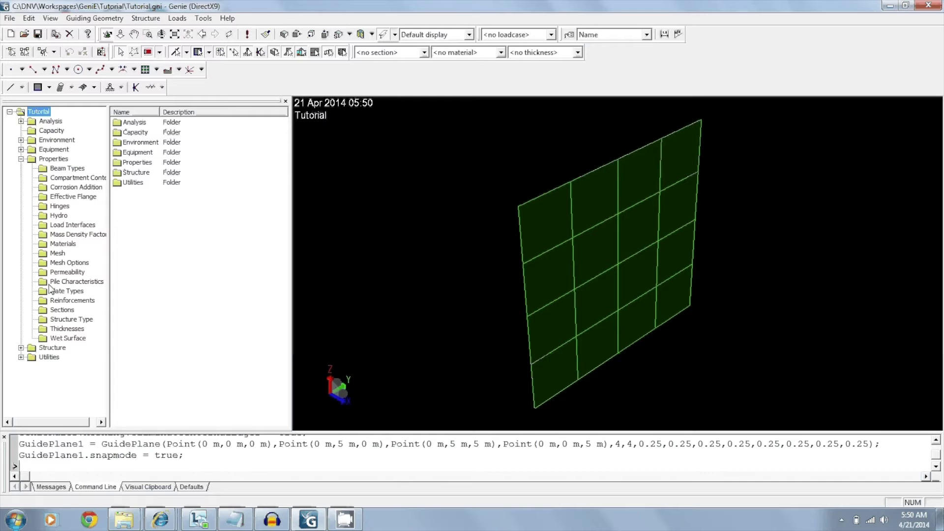
{"action": "left_click", "coordinate": [53, 310]}
Start a new cross section and load the aisc_v3 section library
{"action": "right_click", "coordinate": [52, 311]}
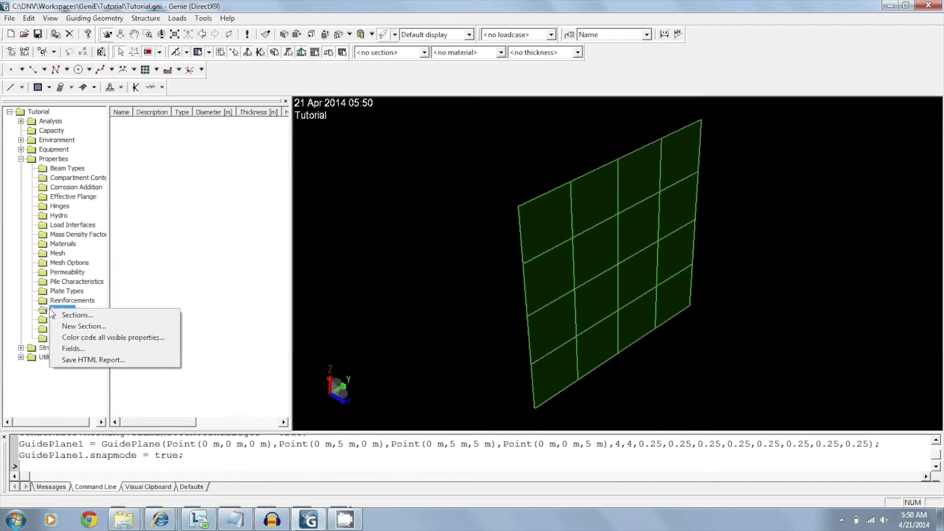
{"action": "left_click", "coordinate": [88, 326]}
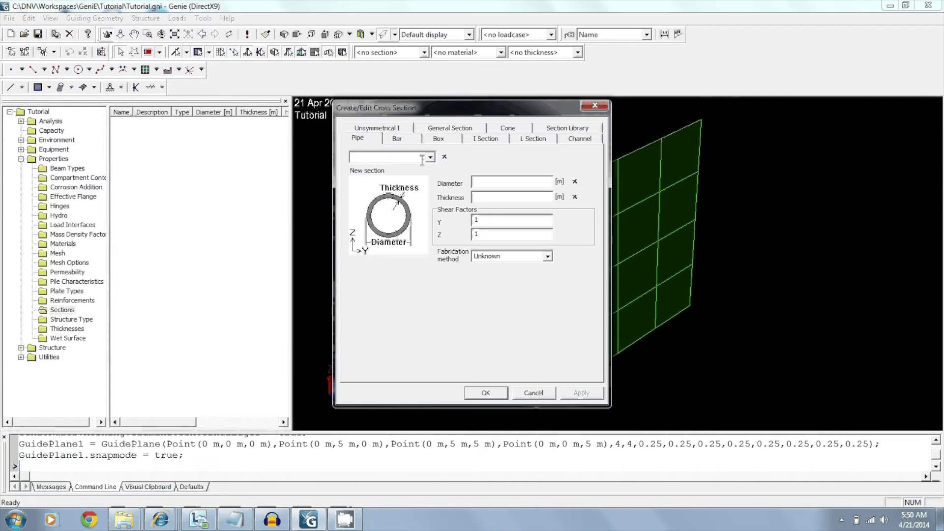
{"action": "left_click", "coordinate": [393, 129]}
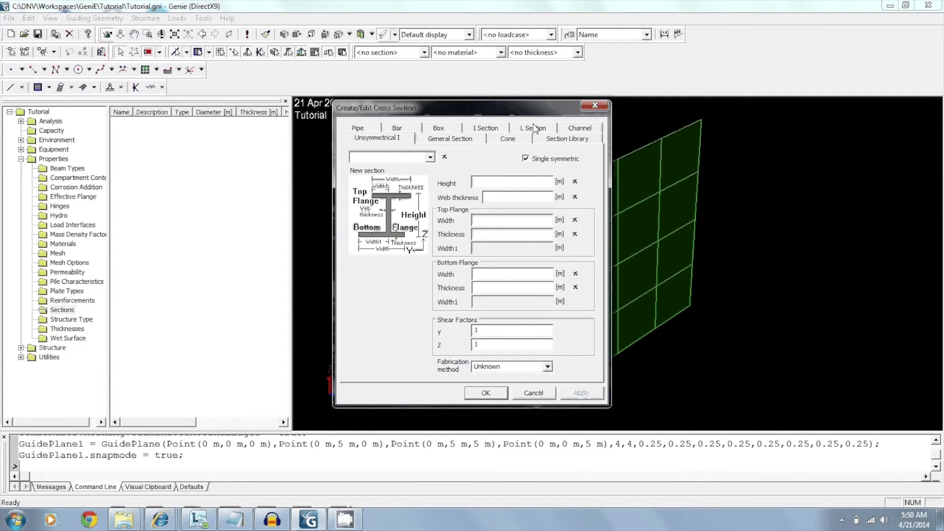
{"action": "left_click", "coordinate": [557, 141]}
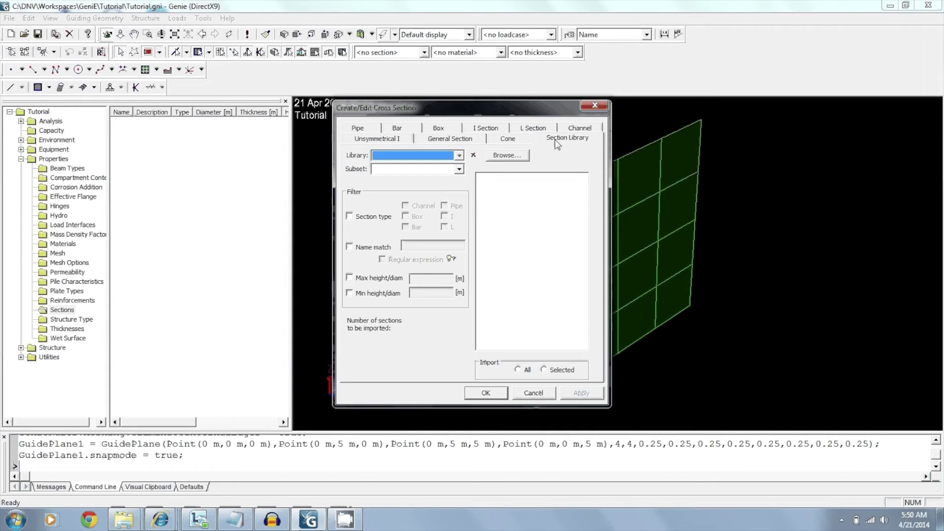
{"action": "left_click", "coordinate": [502, 156]}
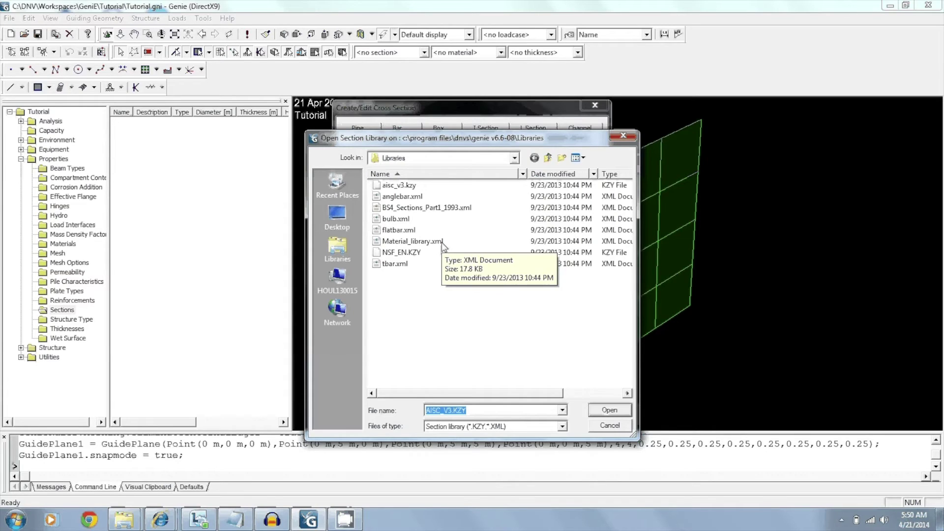
{"action": "left_click", "coordinate": [399, 186]}
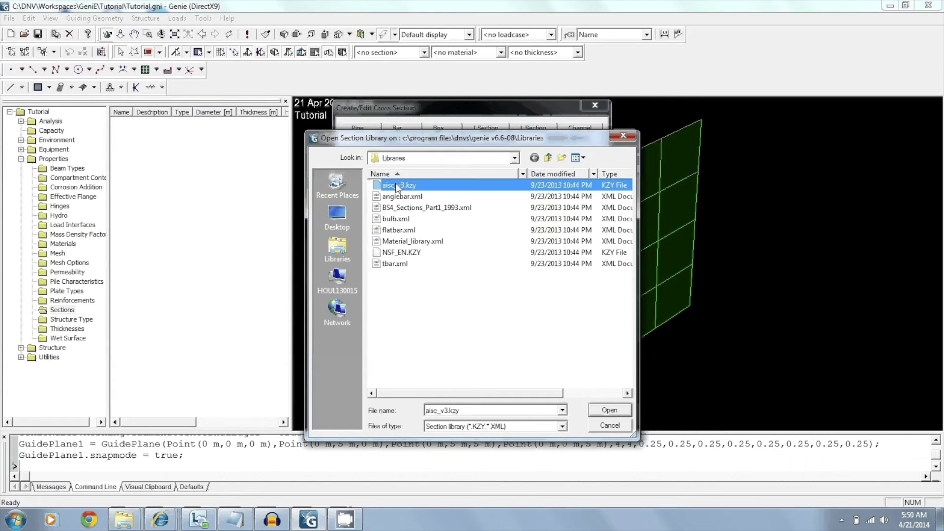
{"action": "left_click", "coordinate": [612, 410]}
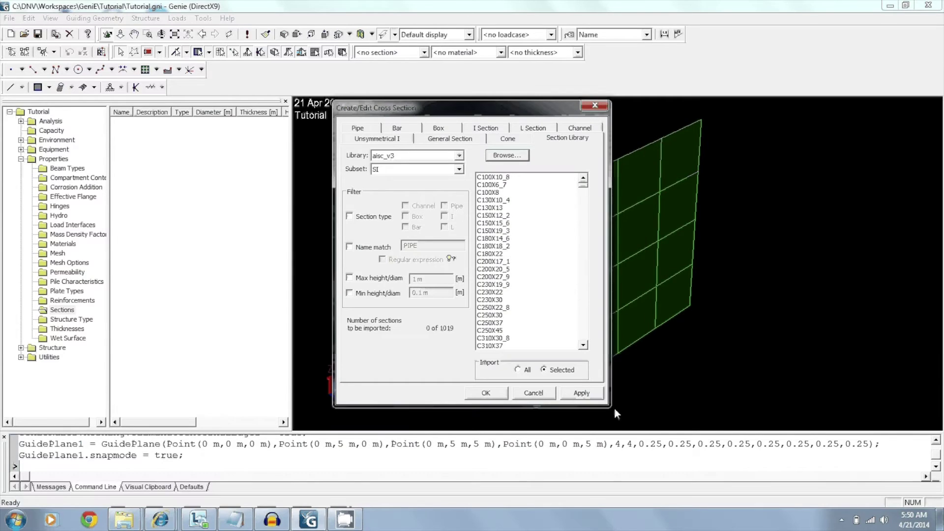
Filter the library to US I-sections and import W10X45
{"action": "left_click", "coordinate": [459, 169]}
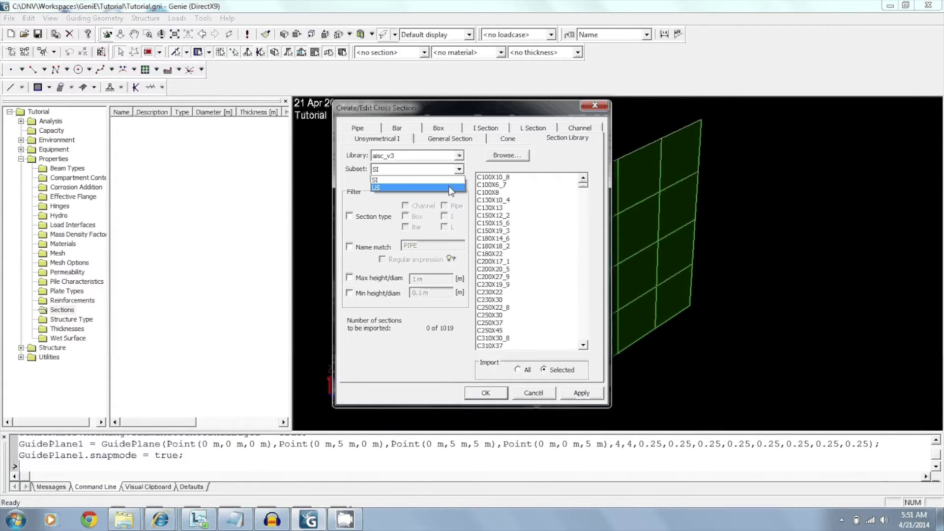
{"action": "left_click", "coordinate": [449, 186]}
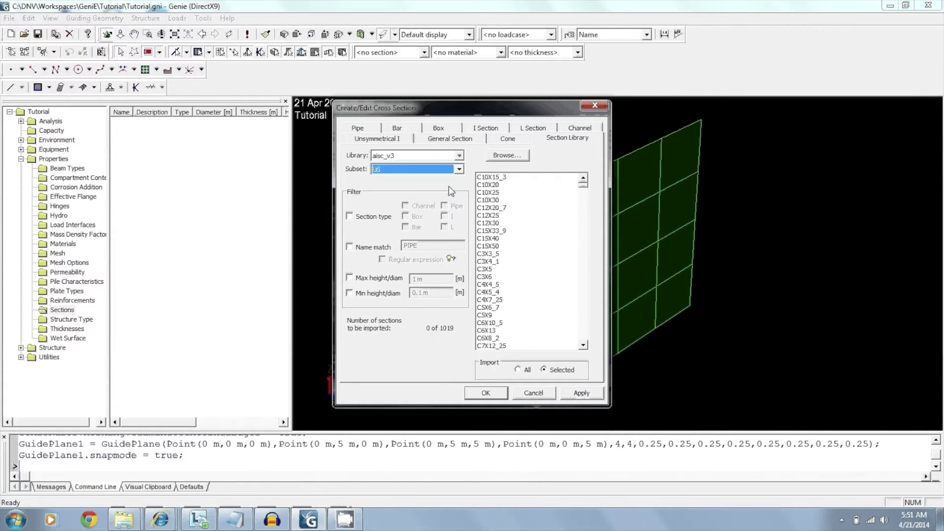
{"action": "left_click", "coordinate": [350, 217]}
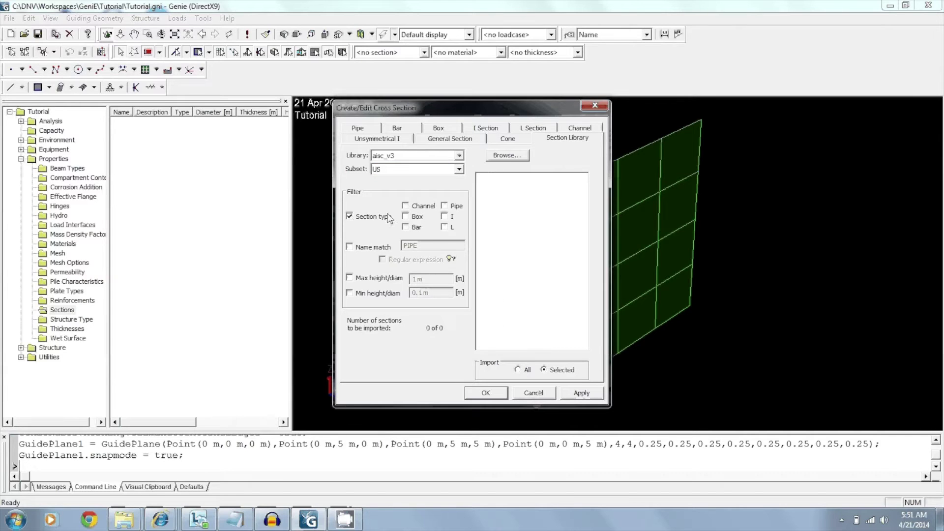
{"action": "left_click", "coordinate": [446, 217]}
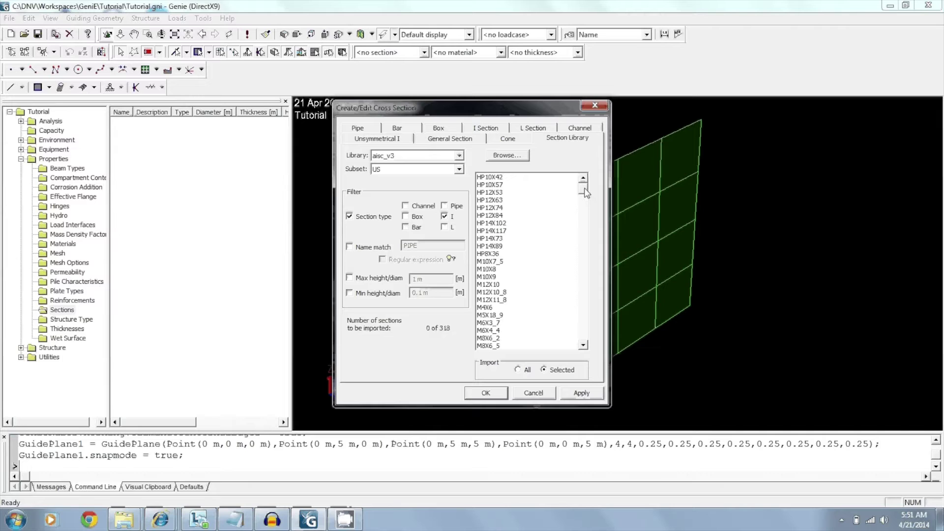
{"action": "left_click_drag", "start_coordinate": [584, 189], "coordinate": [584, 215]}
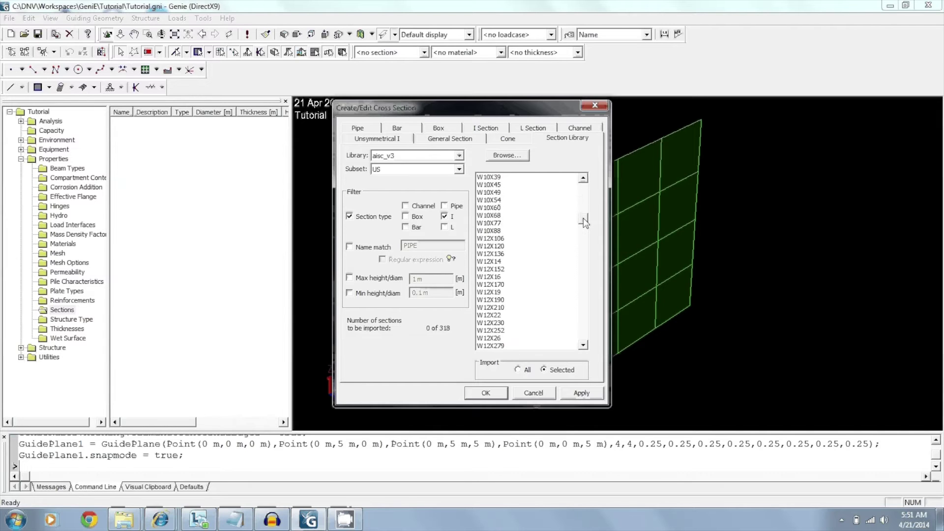
{"action": "left_click", "coordinate": [492, 261]}
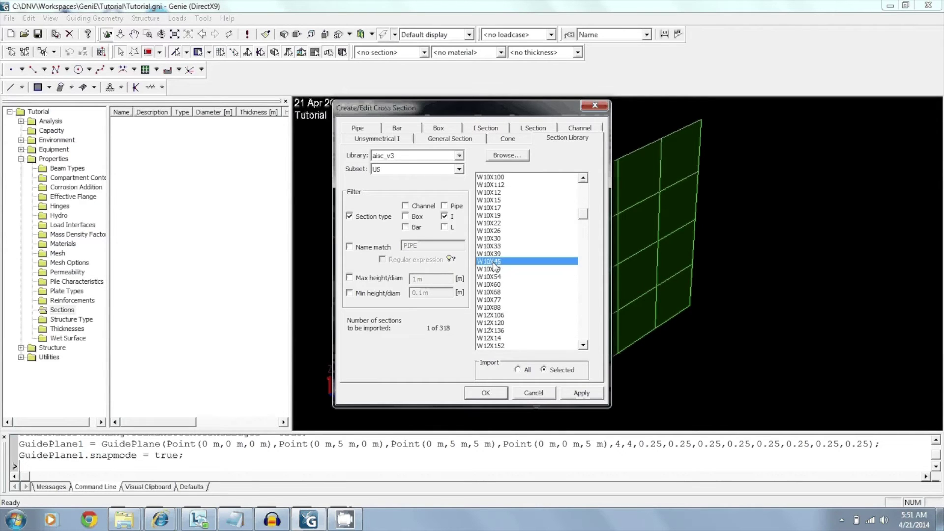
{"action": "left_click", "coordinate": [485, 394]}
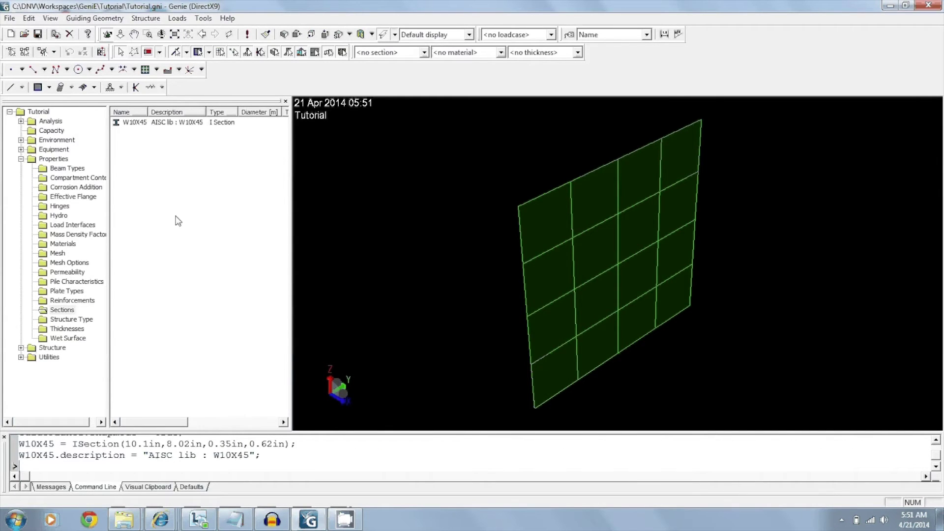
Create a new material named Steel with 50 ksi yield strength
{"action": "left_click", "coordinate": [44, 244]}
{"action": "right_click", "coordinate": [66, 245]}
{"action": "left_click", "coordinate": [90, 253]}
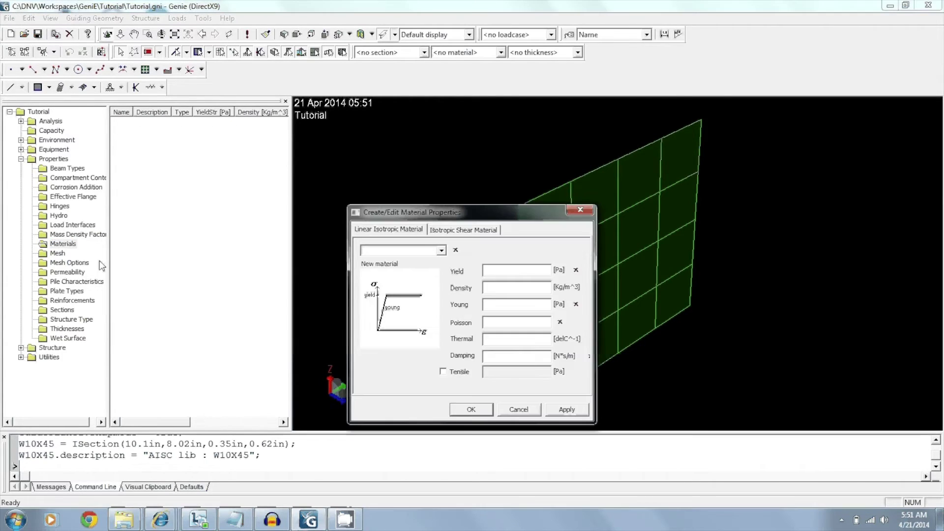
{"action": "left_click", "coordinate": [433, 250]}
{"action": "type", "text": "Steel"}
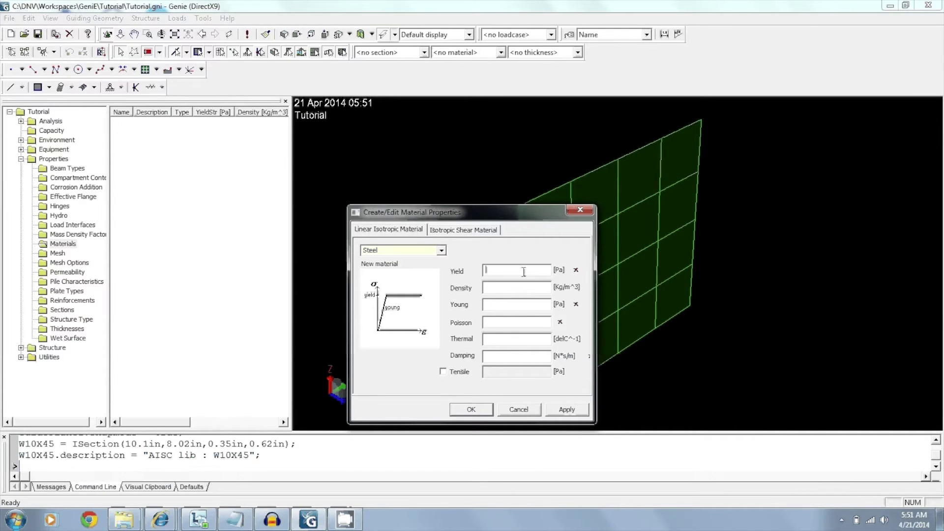
{"action": "type", "text": "50 ksi"}
{"action": "left_click_drag", "start_coordinate": [504, 271], "coordinate": [496, 273]}
{"action": "left_click", "coordinate": [511, 271]}
{"action": "left_click_drag", "start_coordinate": [502, 271], "coordinate": [498, 270]}
{"action": "left_click", "coordinate": [499, 270]}
Enter density 7850, Young's modulus 2.1e+11 and Poisson's ratio 0.3
{"action": "left_click", "coordinate": [500, 288]}
{"action": "type", "text": "7850"}
{"action": "left_click", "coordinate": [497, 303]}
{"action": "type", "text": "2.1e+"}
{"action": "type", "text": "11"}
{"action": "type", "text": "0."}
{"action": "type", "text": "03"}
{"action": "key", "text": "BackSpace"}
{"action": "type", "text": "3"}
{"action": "key", "text": "Left"}
{"action": "key", "text": "BackSpace"}
Set the thermal coefficient to 1, create the Steel material, and widen the properties list
{"action": "left_click", "coordinate": [497, 337]}
{"action": "type", "text": "11"}
{"action": "key", "text": "BackSpace"}
{"action": "type", "text": "1"}
{"action": "left_click", "coordinate": [565, 409]}
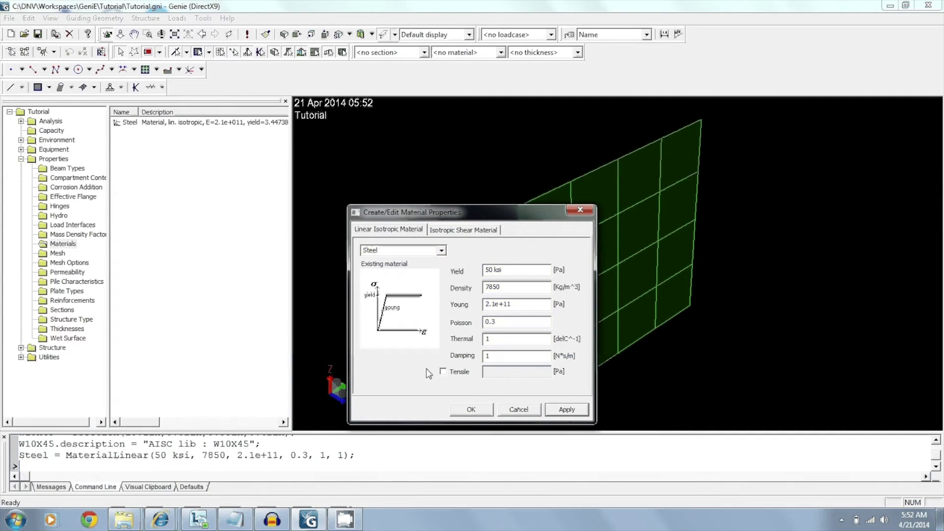
{"action": "left_click", "coordinate": [472, 410]}
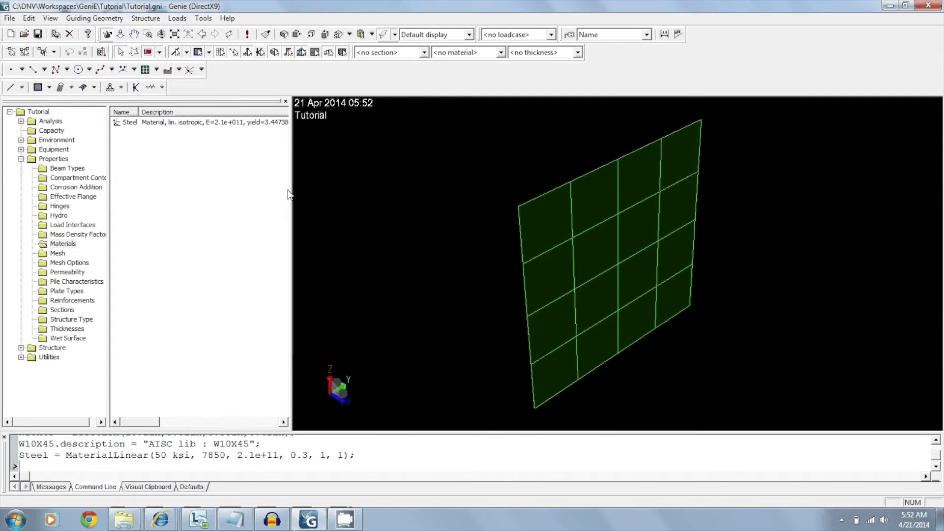
{"action": "left_click_drag", "start_coordinate": [290, 191], "coordinate": [335, 196]}
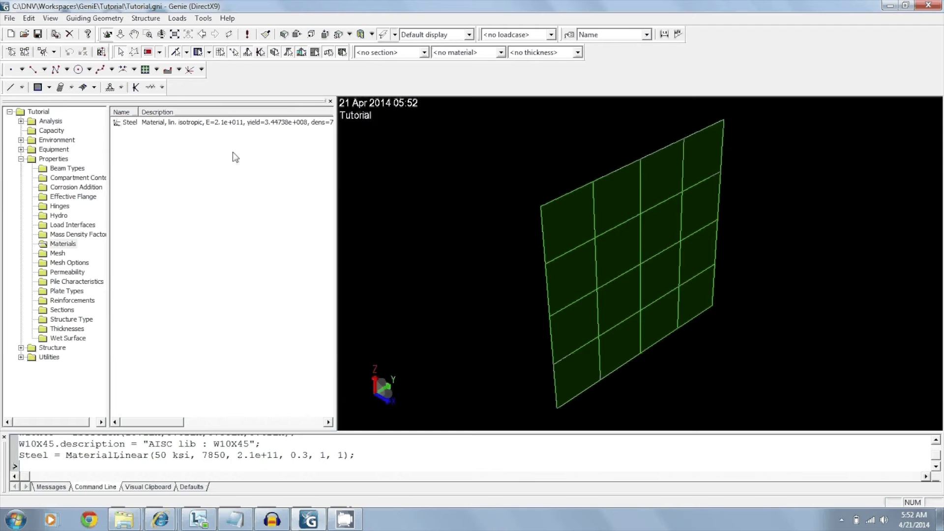
Pick W10X45 from the toolbar section list and Steel from the material list
{"action": "left_click", "coordinate": [424, 53]}
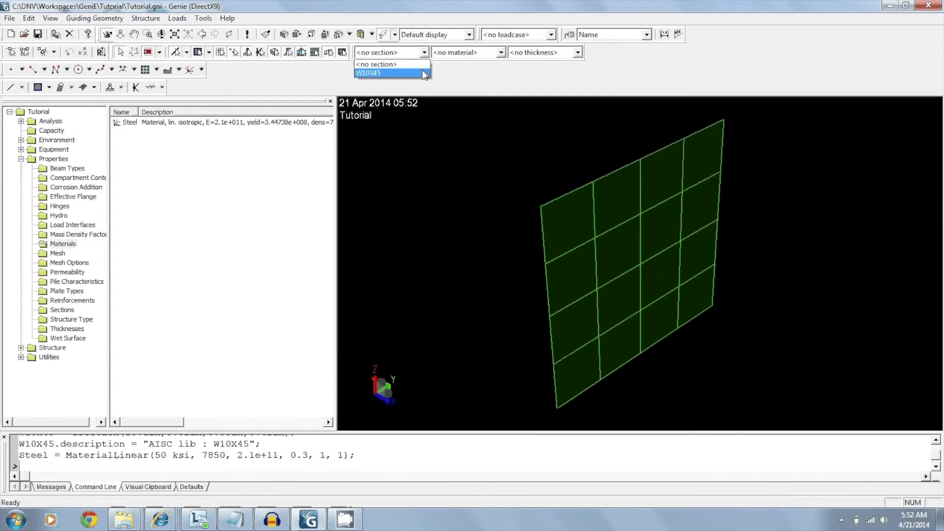
{"action": "left_click", "coordinate": [422, 72]}
{"action": "left_click", "coordinate": [502, 52]}
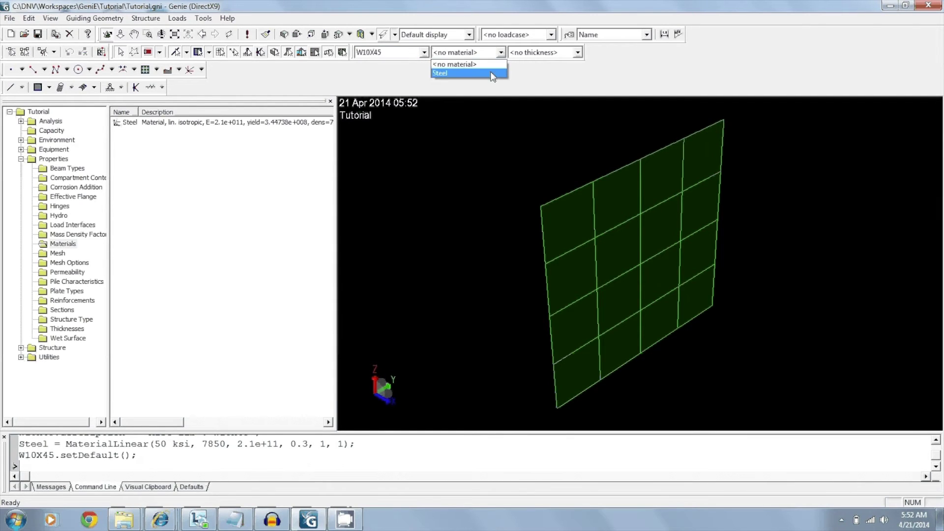
{"action": "left_click", "coordinate": [489, 73]}
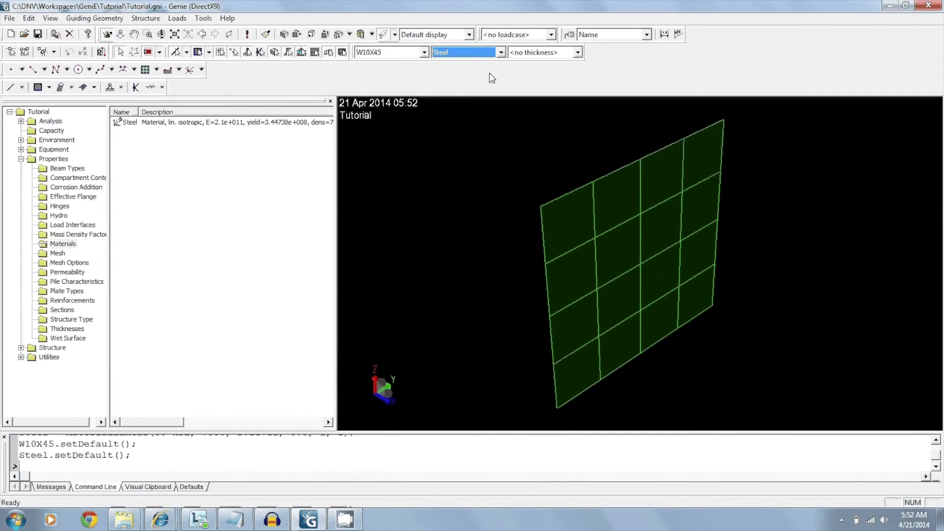
Draw beams Bm1, Bm2 and Bm3 along the guide plane's left, top and right edges
{"action": "left_click", "coordinate": [11, 88]}
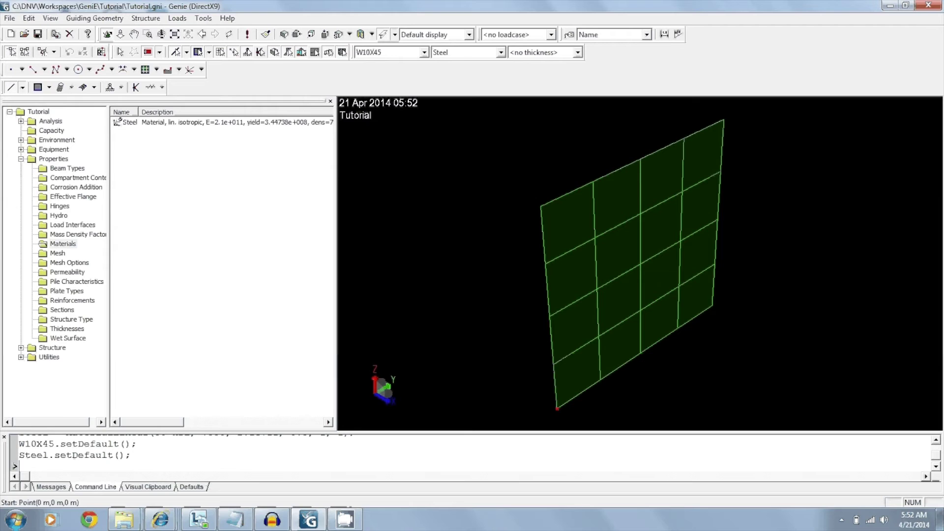
{"action": "left_click", "coordinate": [557, 409]}
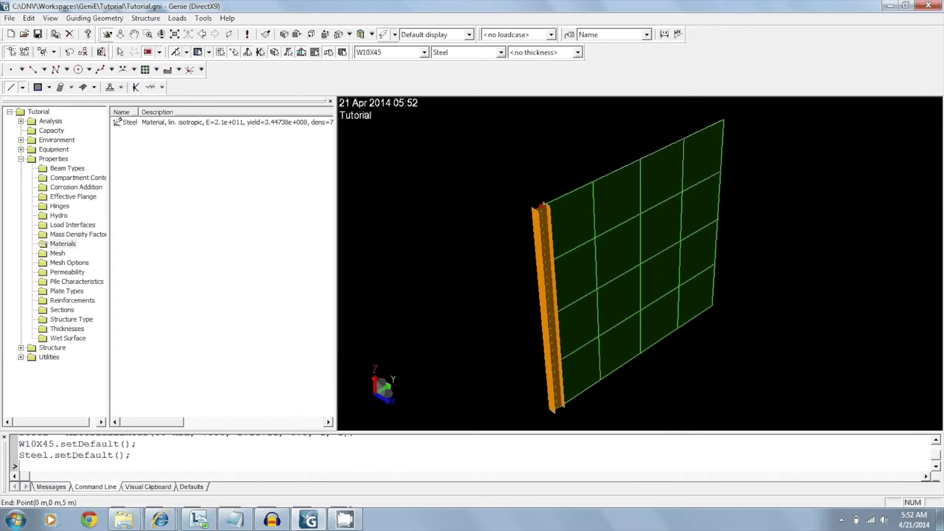
{"action": "left_click", "coordinate": [542, 206]}
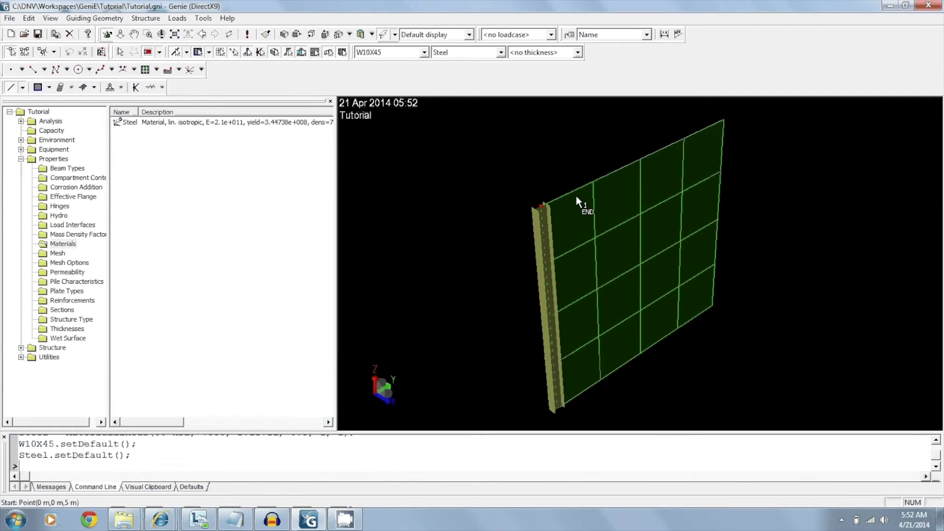
{"action": "left_click", "coordinate": [542, 206]}
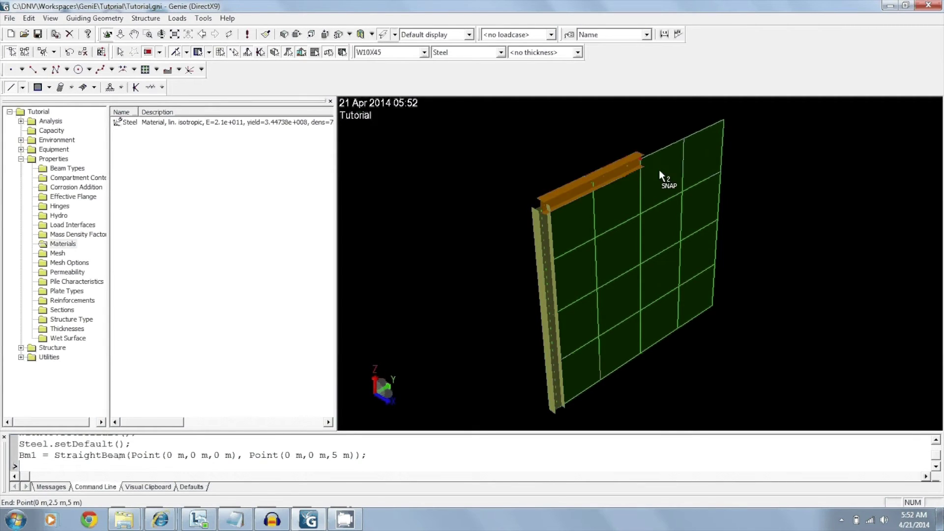
{"action": "left_click", "coordinate": [724, 119]}
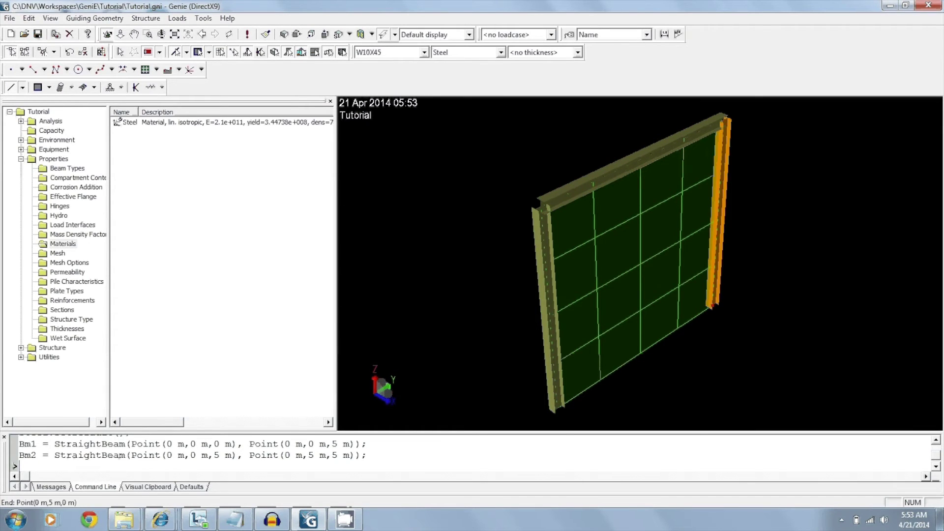
{"action": "left_click", "coordinate": [713, 306]}
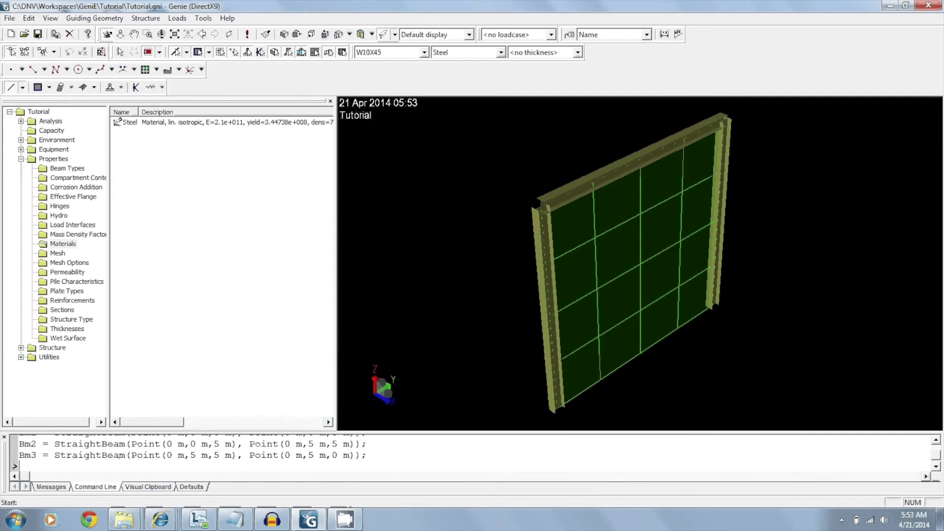
{"action": "key", "text": "Escape"}
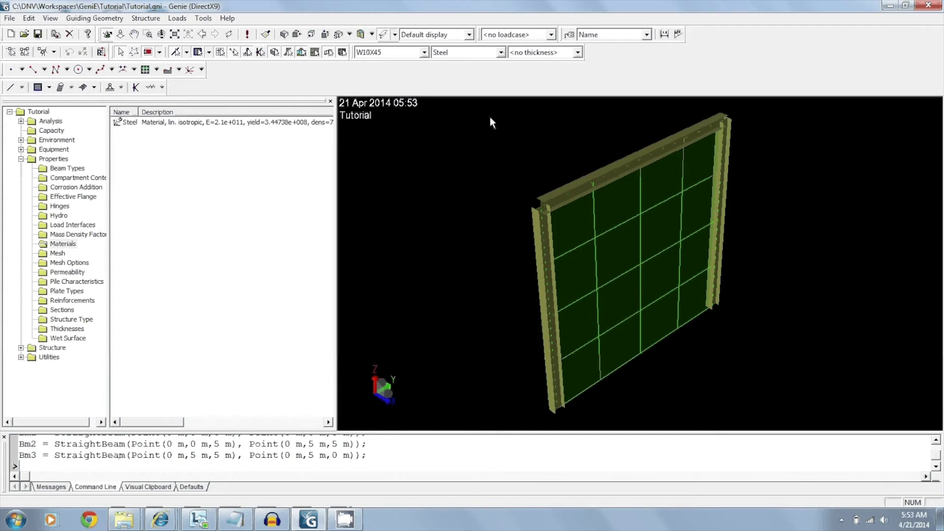
Copy beams Bm1–Bm3 with translation vector 5 0 0 to create Bm4–Bm6
{"action": "left_click_drag", "start_coordinate": [487, 103], "coordinate": [855, 400]}
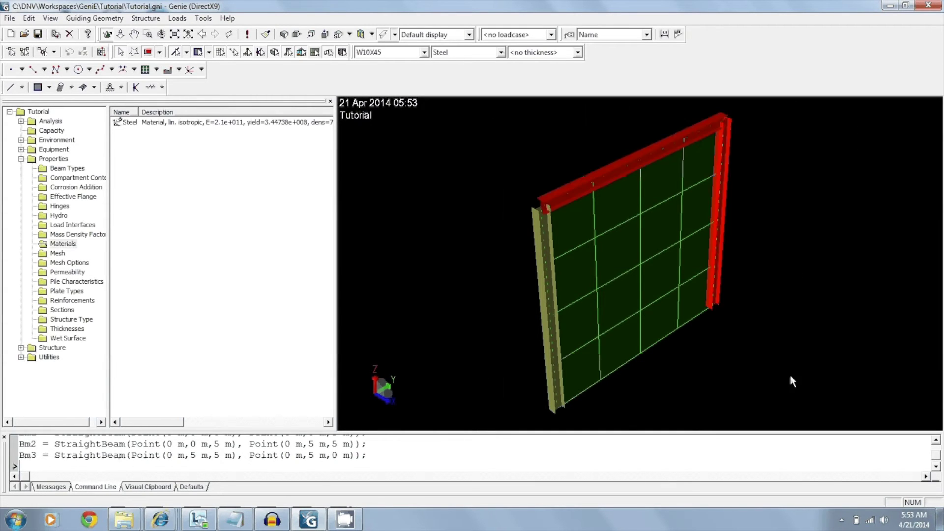
{"action": "left_click", "coordinate": [551, 325], "text": "ctrl"}
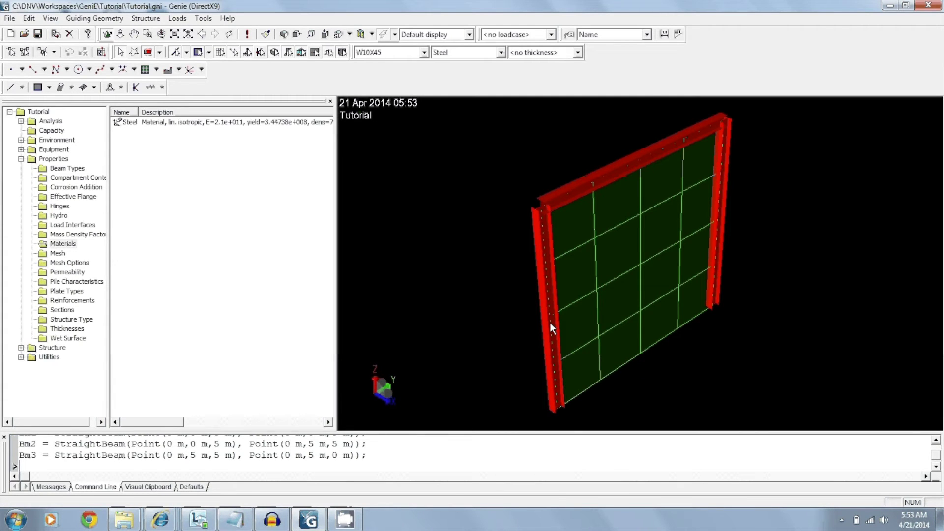
{"action": "right_click", "coordinate": [550, 323]}
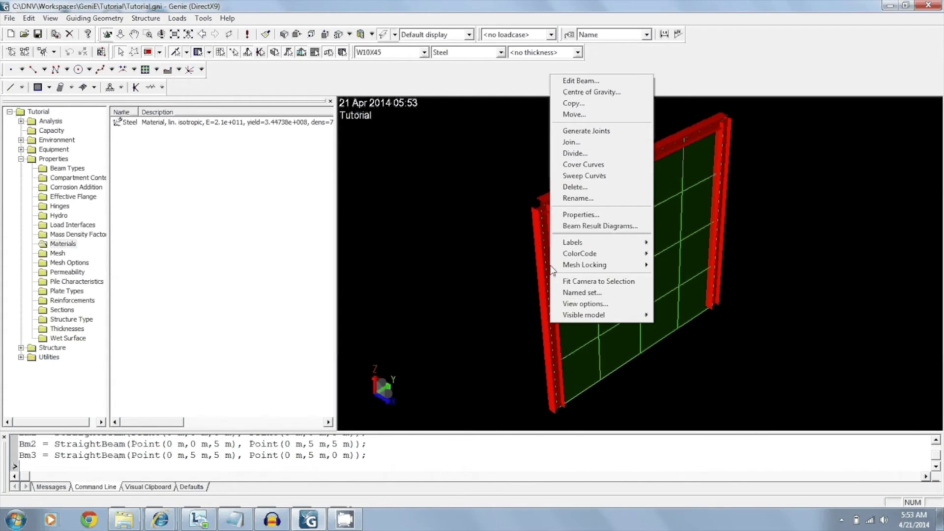
{"action": "left_click", "coordinate": [573, 105]}
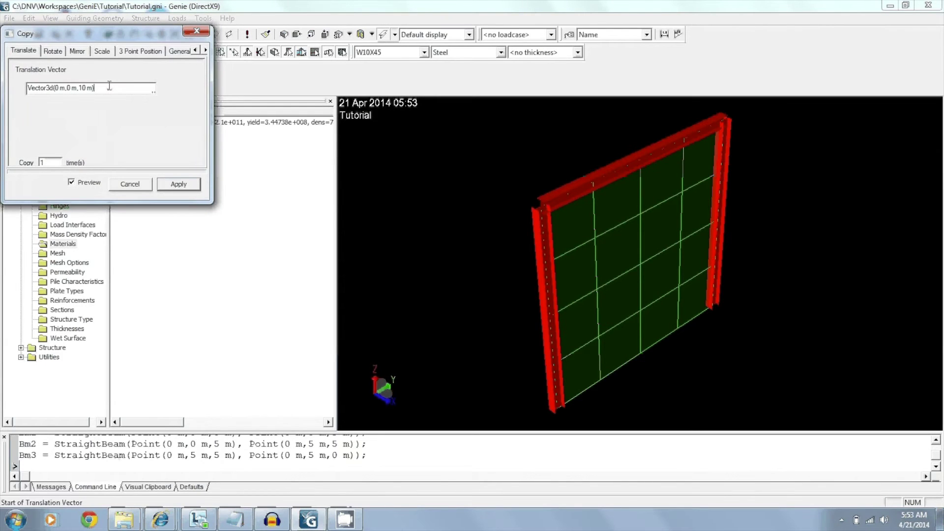
{"action": "left_click_drag", "start_coordinate": [109, 87], "coordinate": [3, 88]}
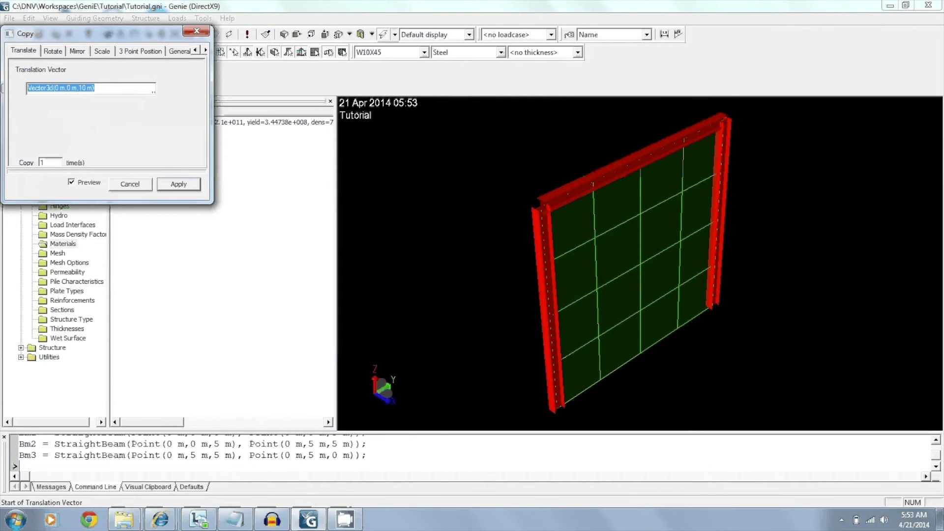
{"action": "type", "text": "5 0 0"}
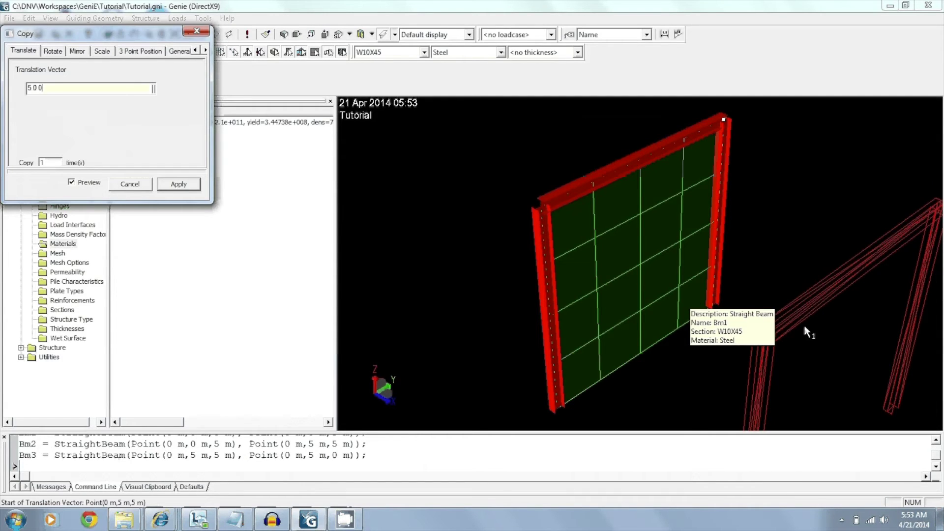
{"action": "left_click", "coordinate": [180, 185]}
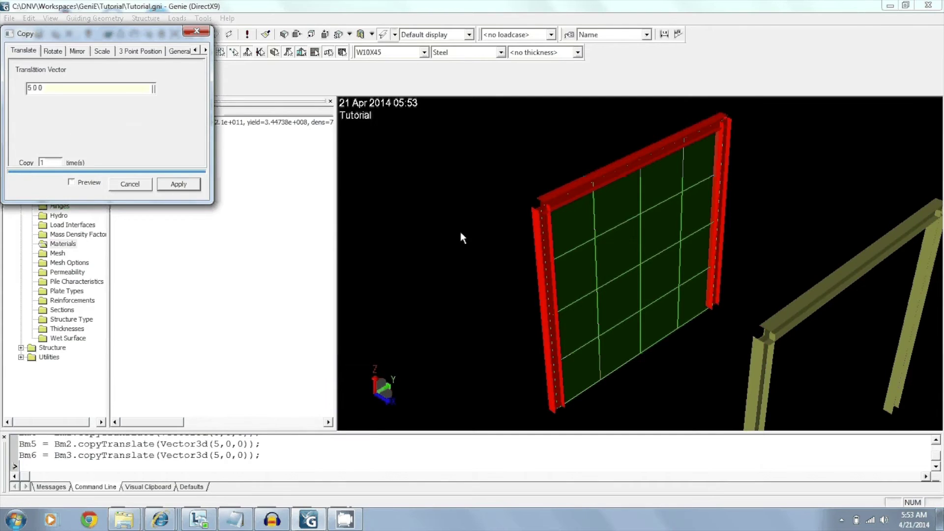
{"action": "left_click", "coordinate": [196, 30]}
{"action": "left_click", "coordinate": [403, 183]}
{"action": "scroll", "coordinate": [402, 182], "scroll_direction": "down", "scroll_amount": 2}
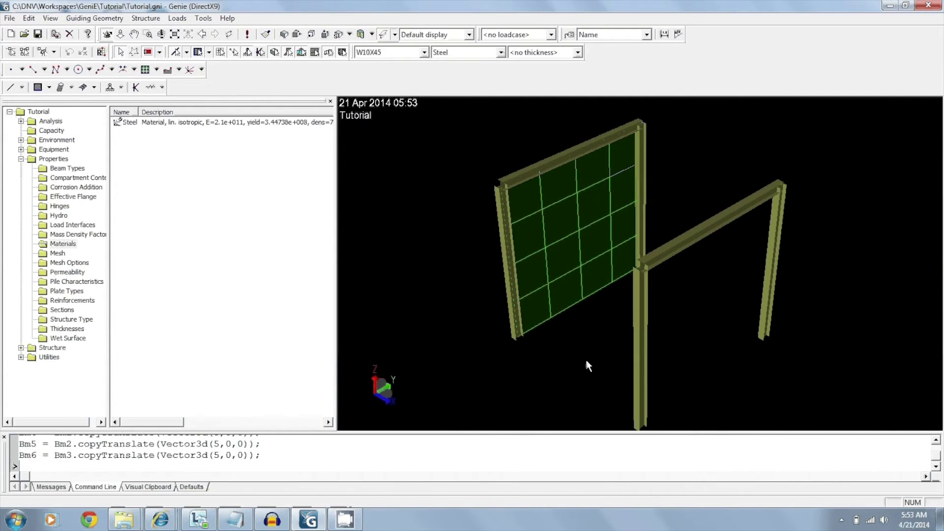
Draw beams Bm7 and Bm8 from (0,0,5) to (5,0,5) and (0,5,5) to (5,5,5)
{"action": "middle_click_drag", "start_coordinate": [586, 356], "coordinate": [610, 357]}
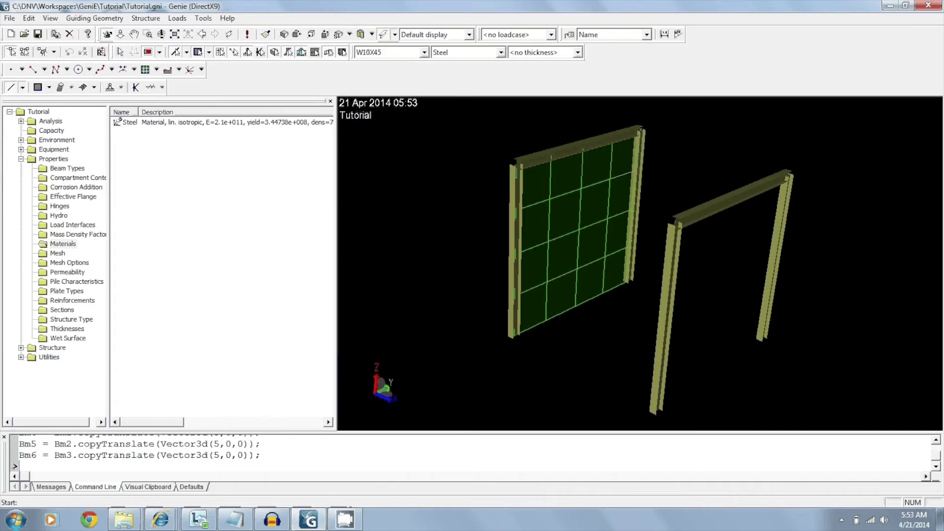
{"action": "left_click", "coordinate": [513, 161]}
{"action": "left_click", "coordinate": [673, 224]}
{"action": "left_click", "coordinate": [674, 223]}
{"action": "left_click", "coordinate": [640, 130]}
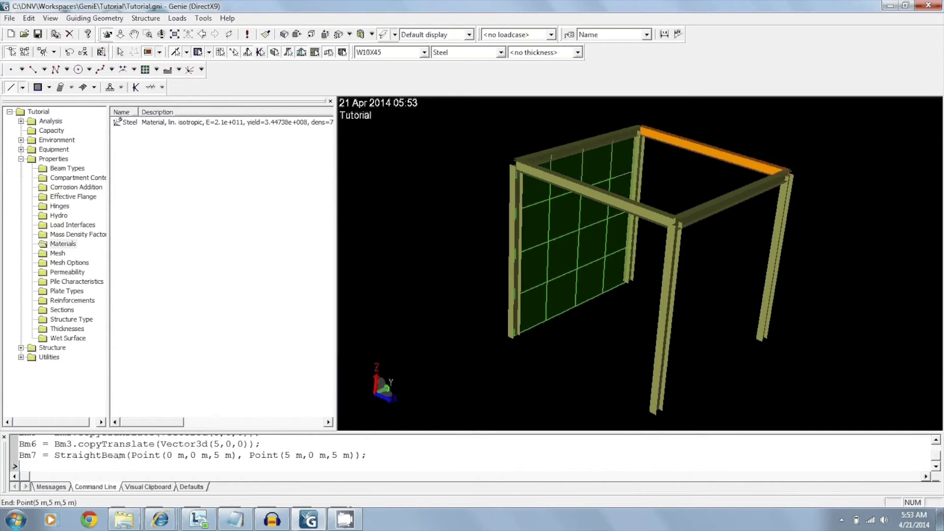
{"action": "left_click", "coordinate": [772, 172]}
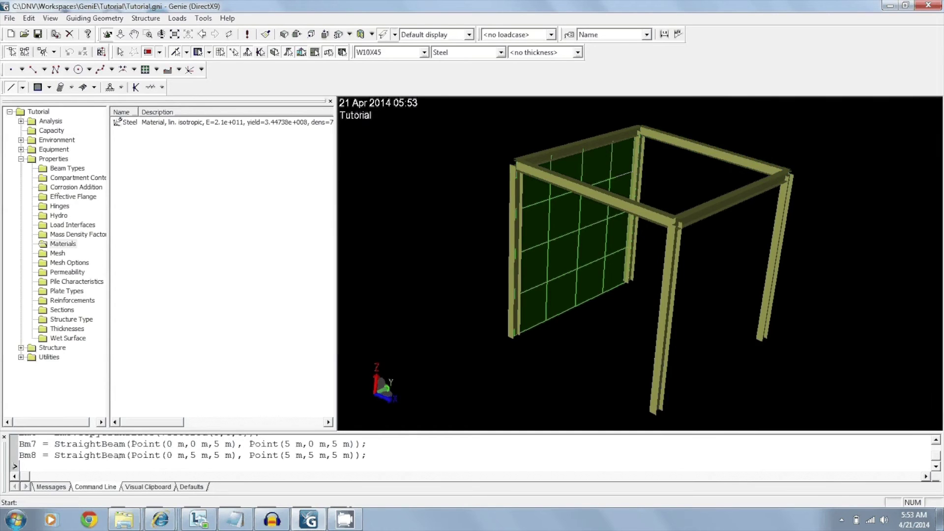
{"action": "left_click", "coordinate": [121, 52]}
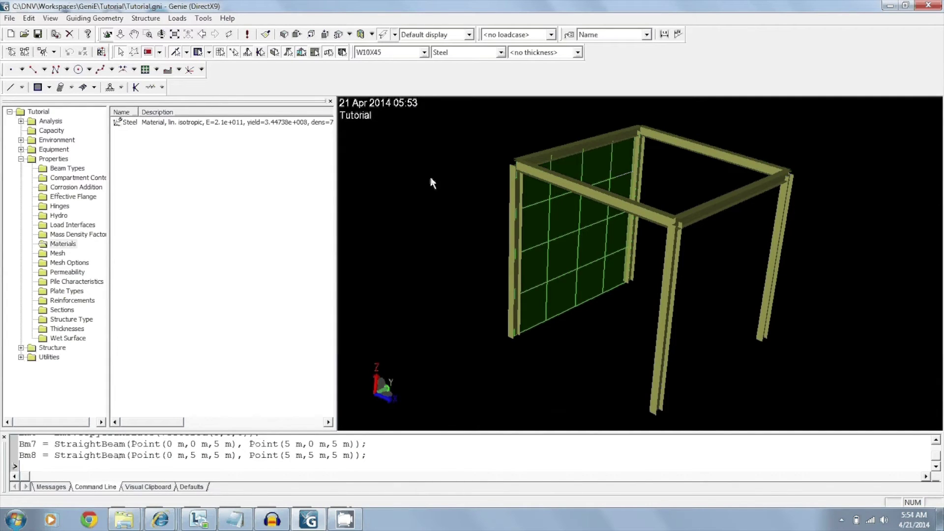
Place support points at all four column feet: (0,0,0), (0,5,0), (5,5,0) and (5,0,0)
{"action": "left_click", "coordinate": [111, 87]}
{"action": "left_click", "coordinate": [511, 335]}
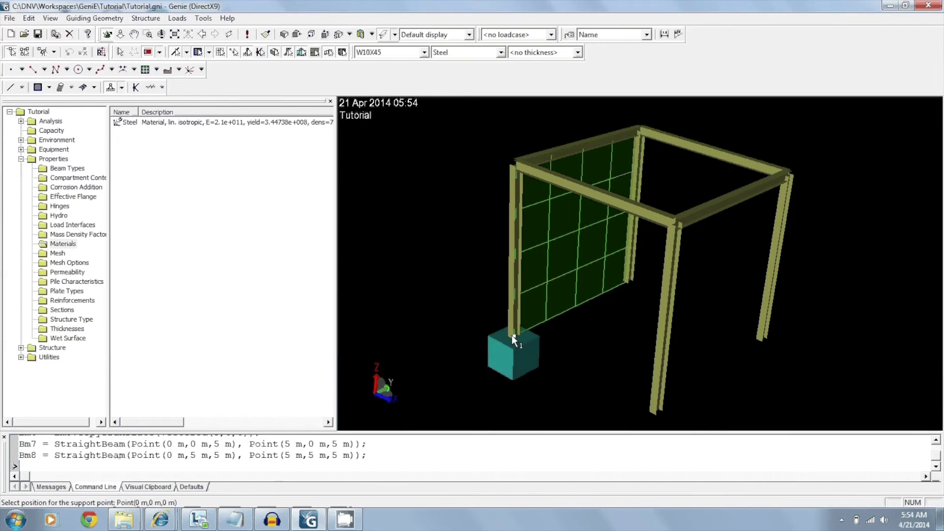
{"action": "left_click", "coordinate": [628, 282]}
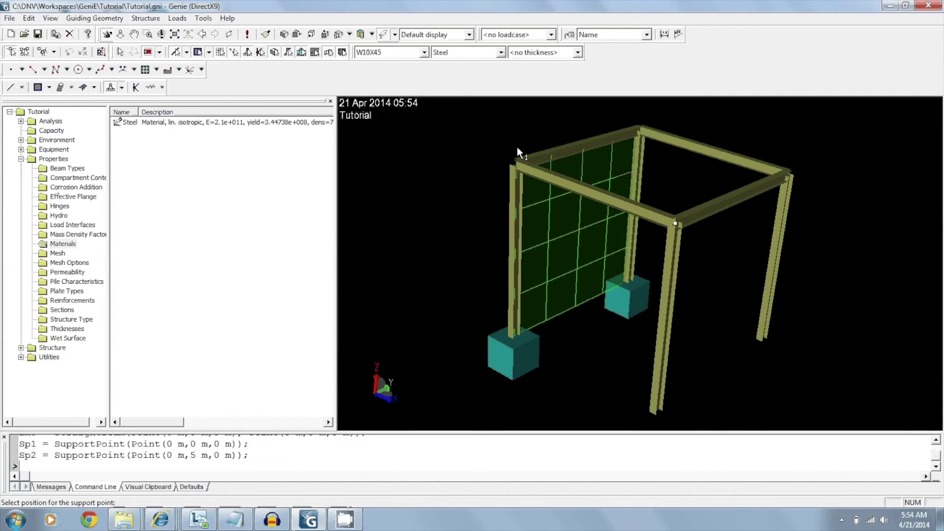
{"action": "left_click", "coordinate": [767, 334]}
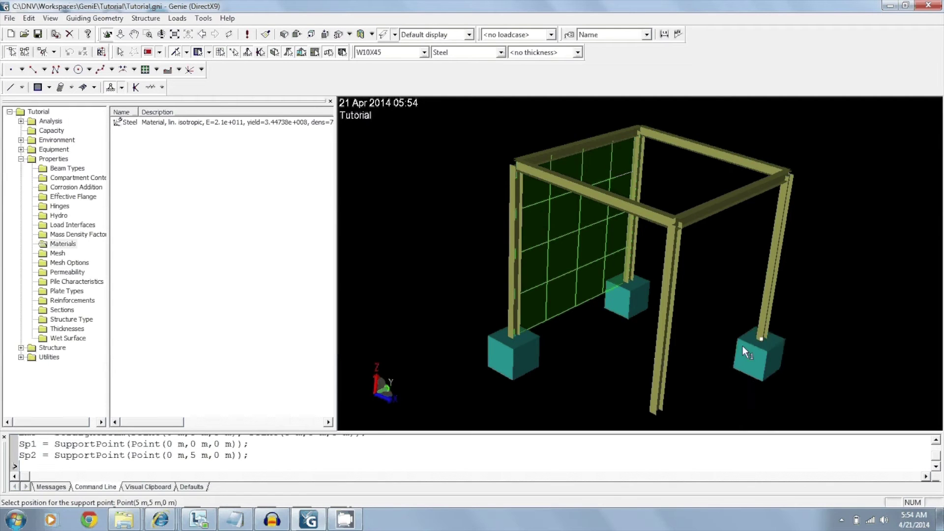
{"action": "left_click", "coordinate": [664, 402]}
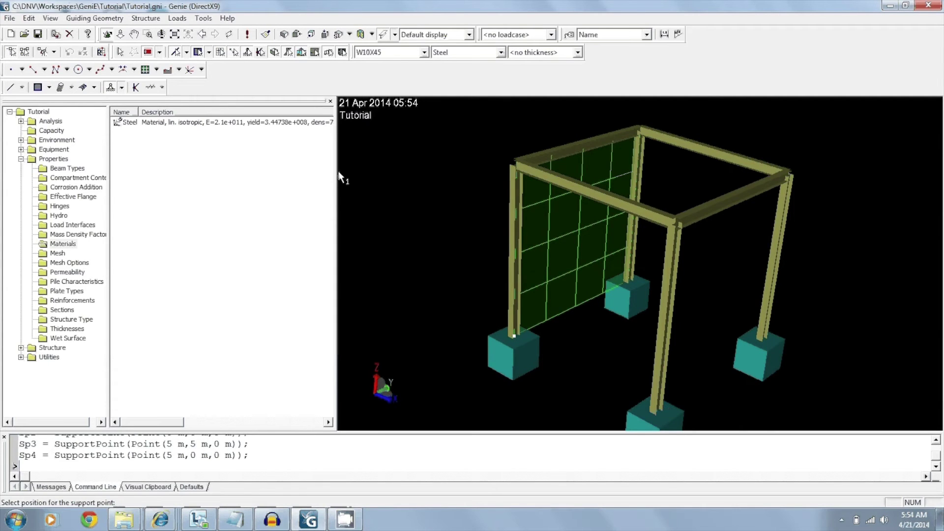
{"action": "key", "text": "Escape"}
Pin supports Sp1 and Sp2 by setting their rx, ry and rz rotations to Free
{"action": "left_click", "coordinate": [508, 354]}
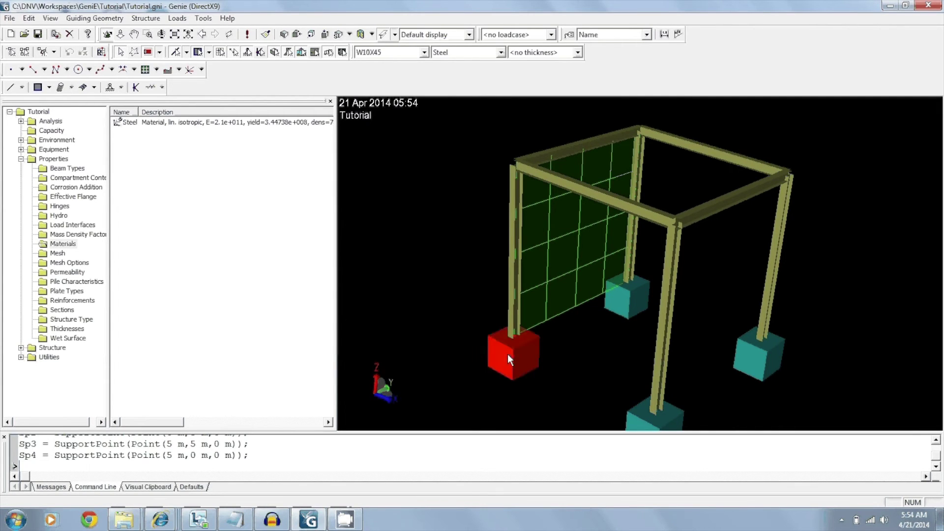
{"action": "left_click", "coordinate": [639, 301], "text": "ctrl"}
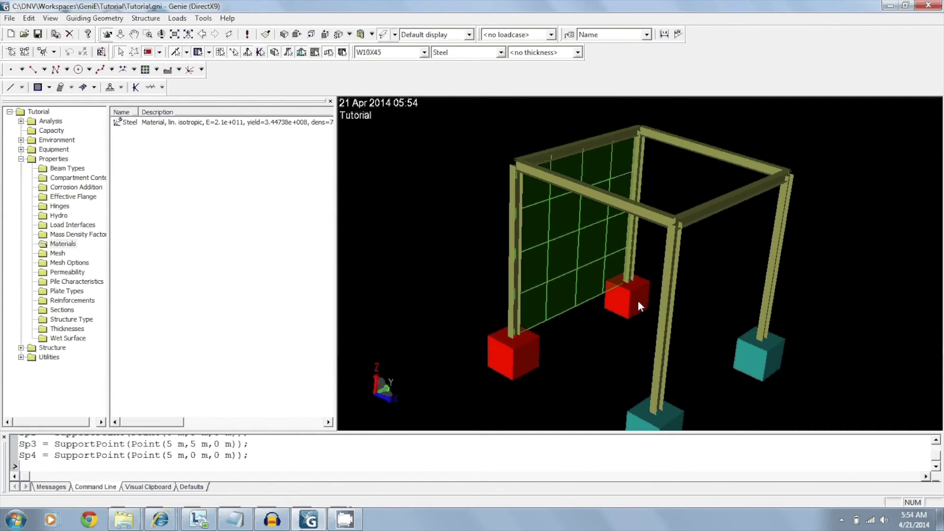
{"action": "right_click", "coordinate": [639, 302]}
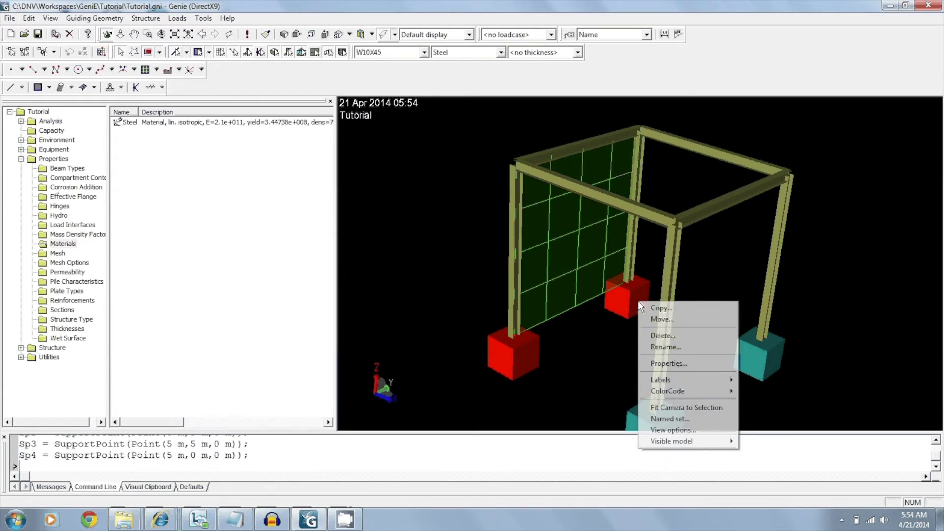
{"action": "left_click", "coordinate": [680, 364]}
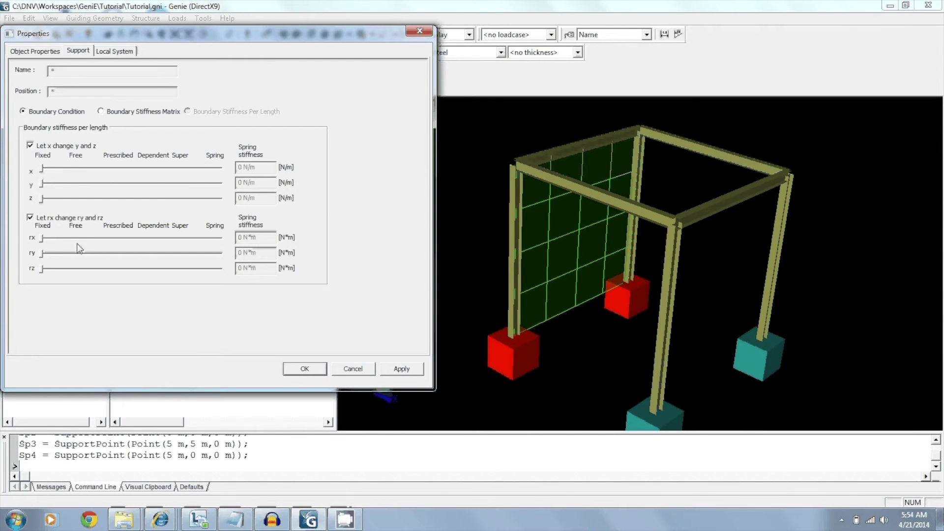
{"action": "left_click", "coordinate": [77, 238]}
{"action": "left_click", "coordinate": [402, 372]}
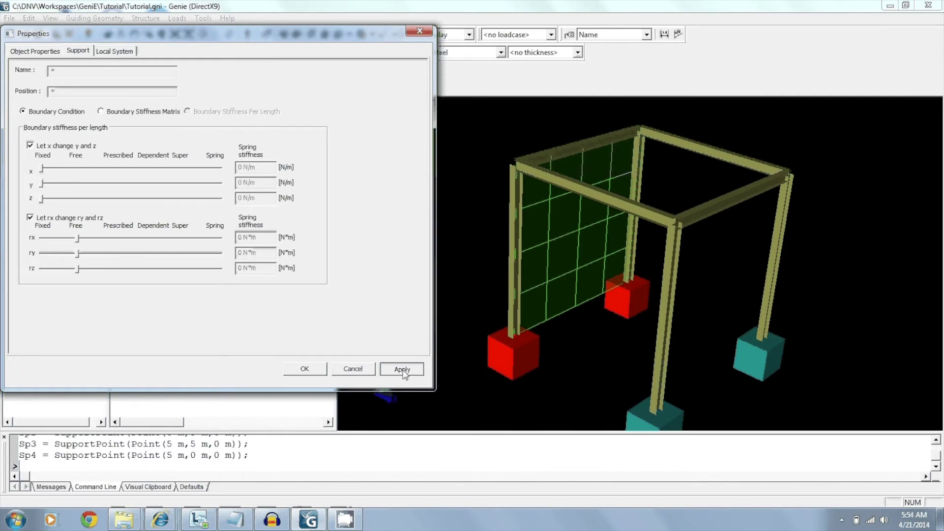
{"action": "left_click", "coordinate": [420, 30]}
{"action": "left_click", "coordinate": [465, 252]}
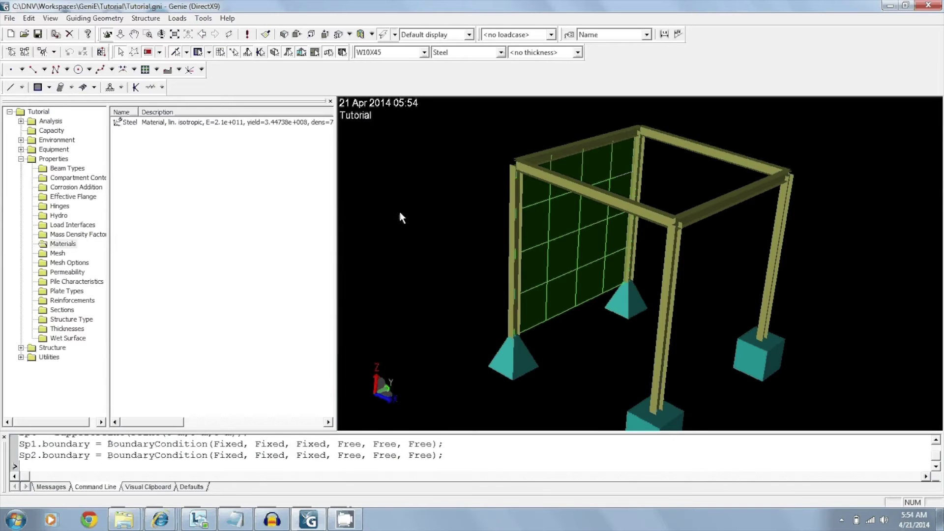
Create static analysis Analysis1 with a Linear Structural Analysis step and show its steps
{"action": "left_click", "coordinate": [21, 121]}
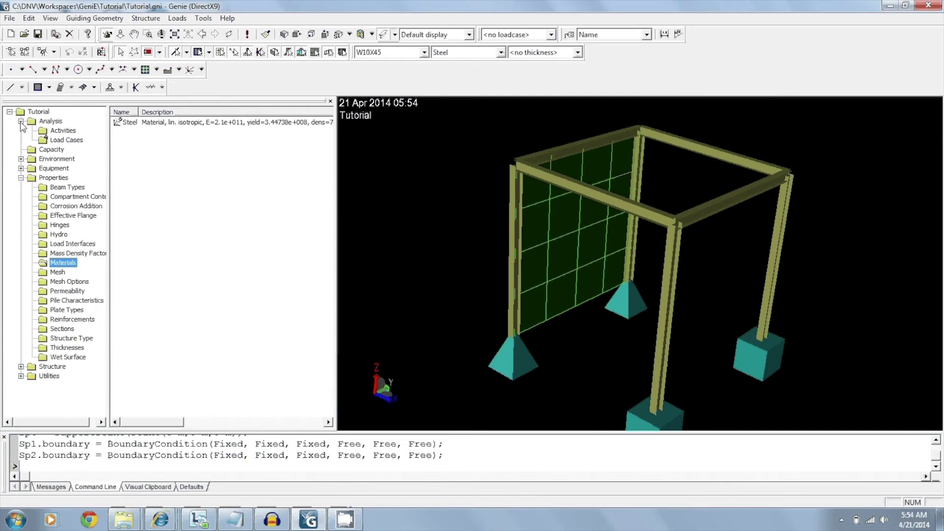
{"action": "right_click", "coordinate": [61, 131]}
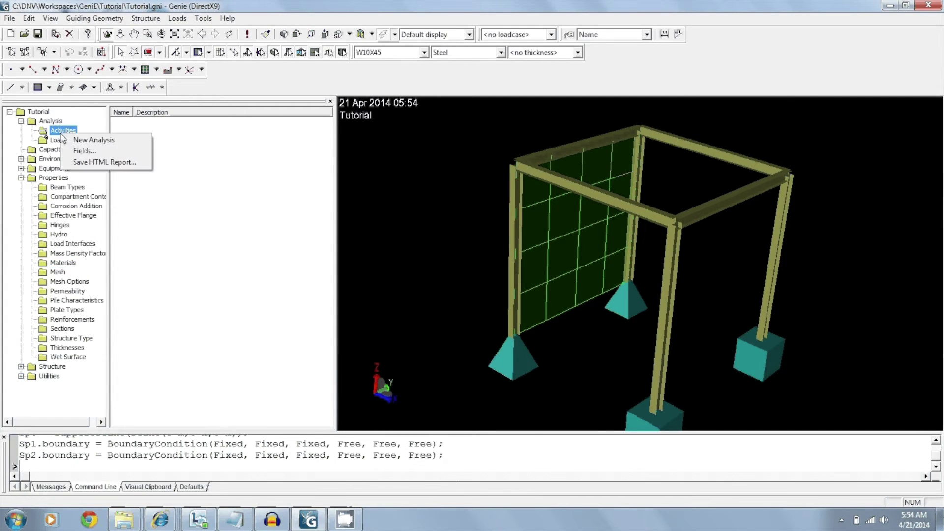
{"action": "left_click", "coordinate": [114, 139]}
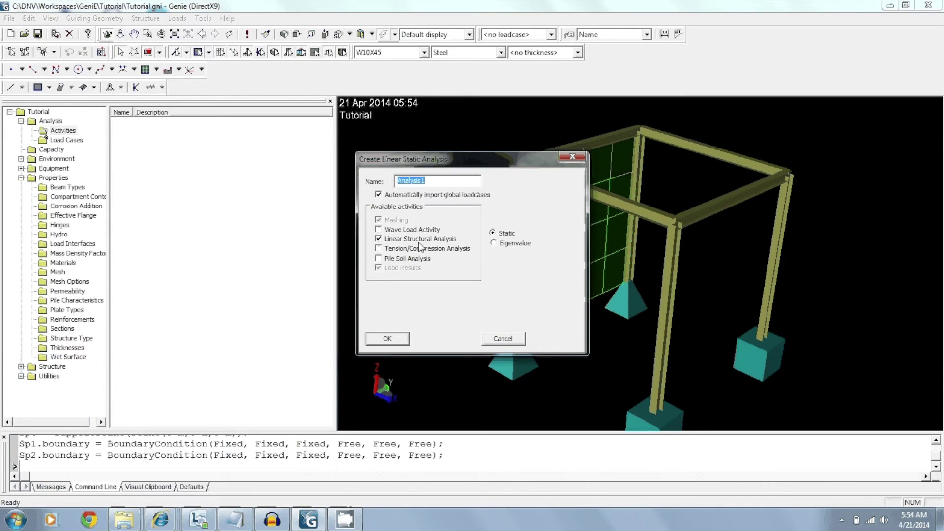
{"action": "left_click", "coordinate": [378, 239]}
{"action": "left_click", "coordinate": [493, 232]}
{"action": "left_click", "coordinate": [388, 339]}
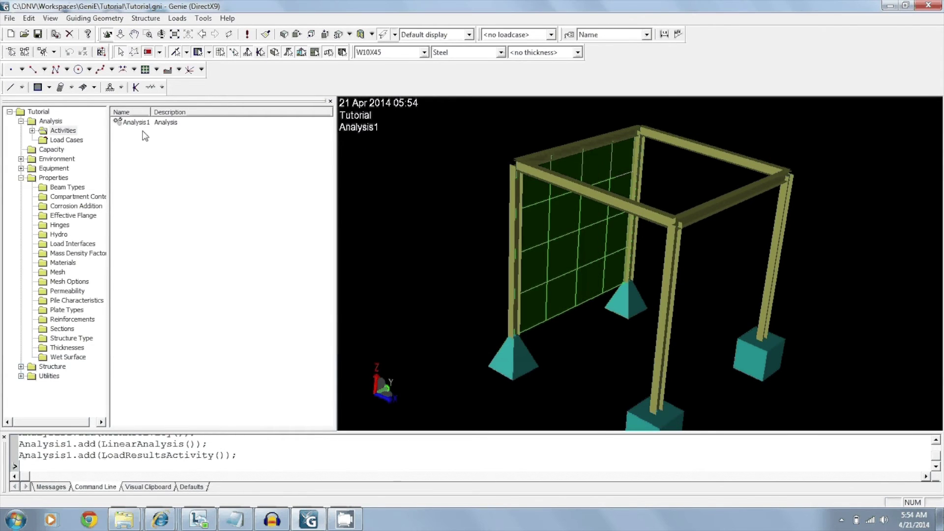
{"action": "left_click", "coordinate": [32, 131]}
{"action": "left_click", "coordinate": [43, 140]}
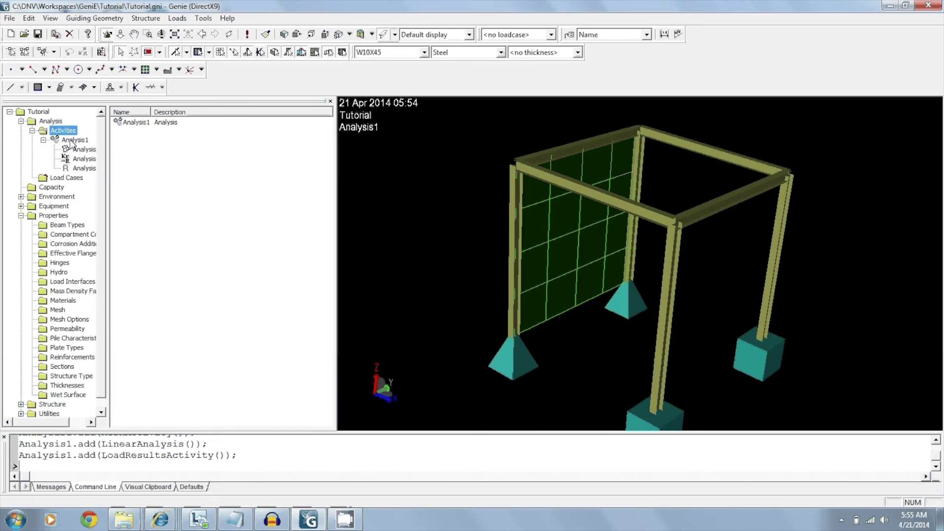
Add load case LC1 to Analysis1 as the current loadcase
{"action": "left_click", "coordinate": [72, 141]}
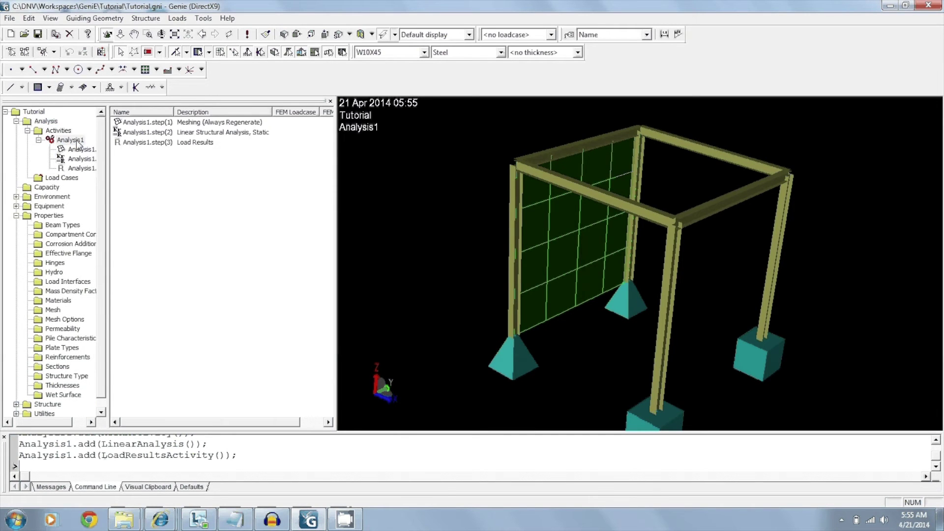
{"action": "right_click", "coordinate": [78, 142]}
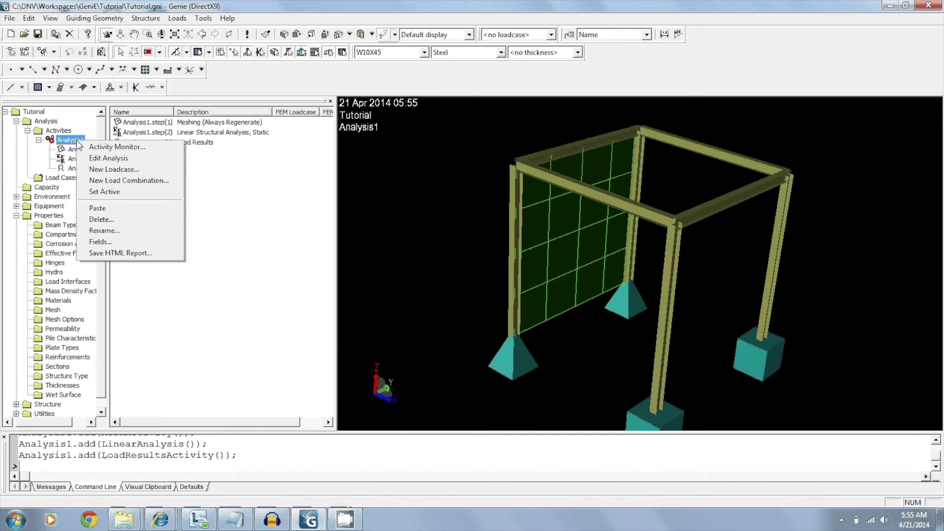
{"action": "left_click", "coordinate": [115, 169]}
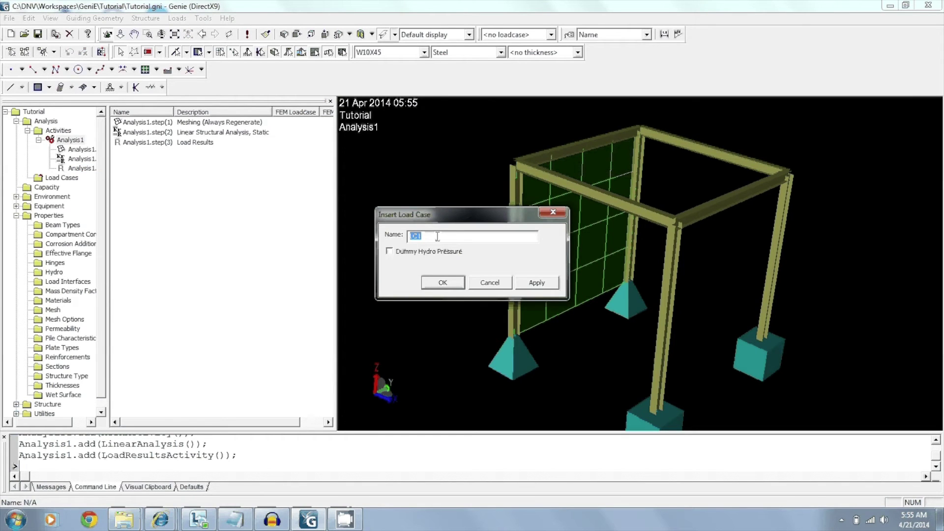
{"action": "left_click", "coordinate": [442, 283]}
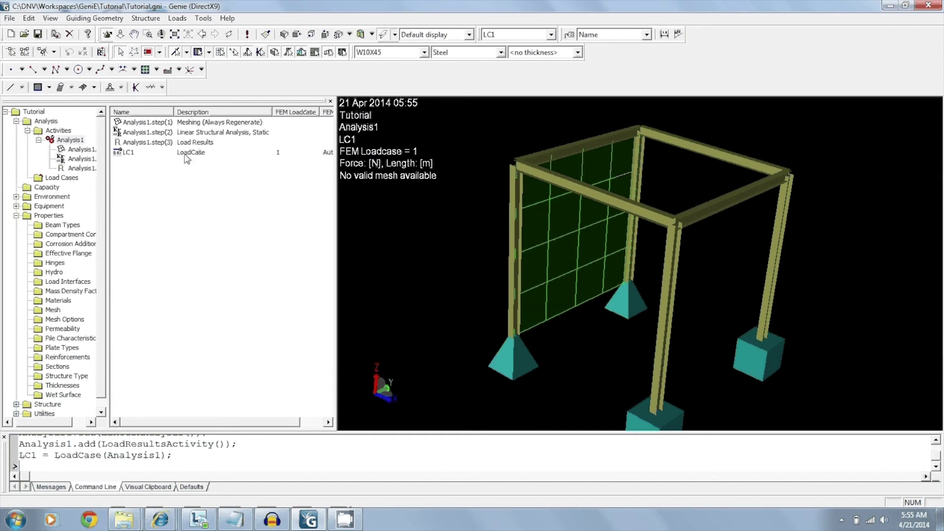
Keep LC1 current and start a point load positioned at the top corner node (0, 0, 5 m)
{"action": "left_click", "coordinate": [553, 34]}
{"action": "left_click", "coordinate": [552, 35]}
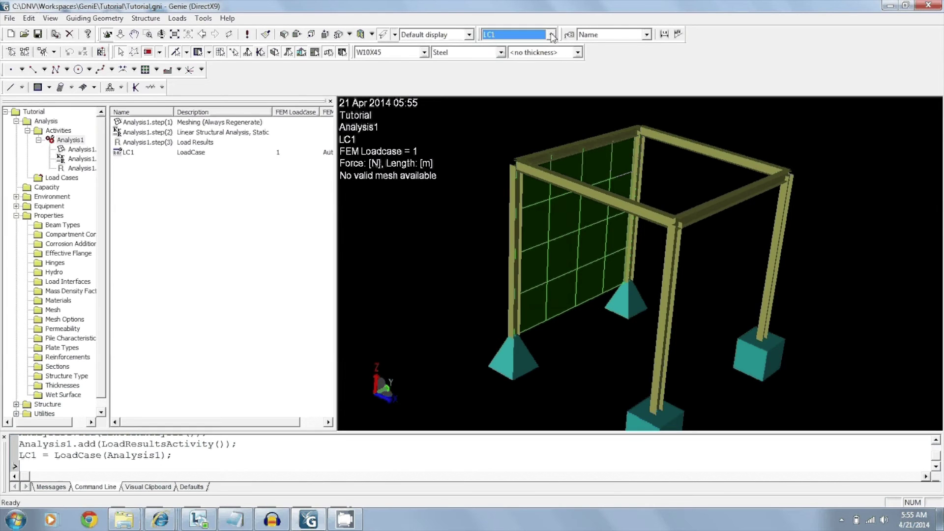
{"action": "left_click", "coordinate": [178, 18]}
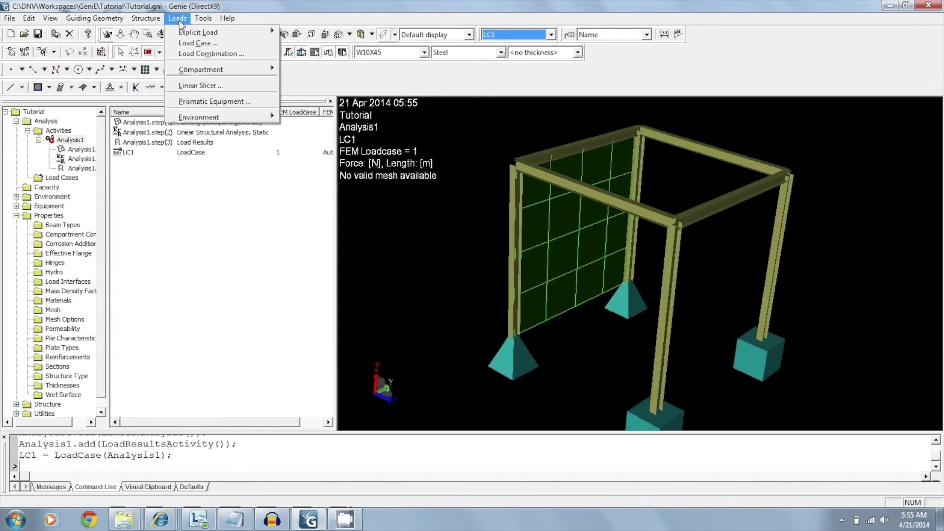
{"action": "mouse_move", "coordinate": [240, 30]}
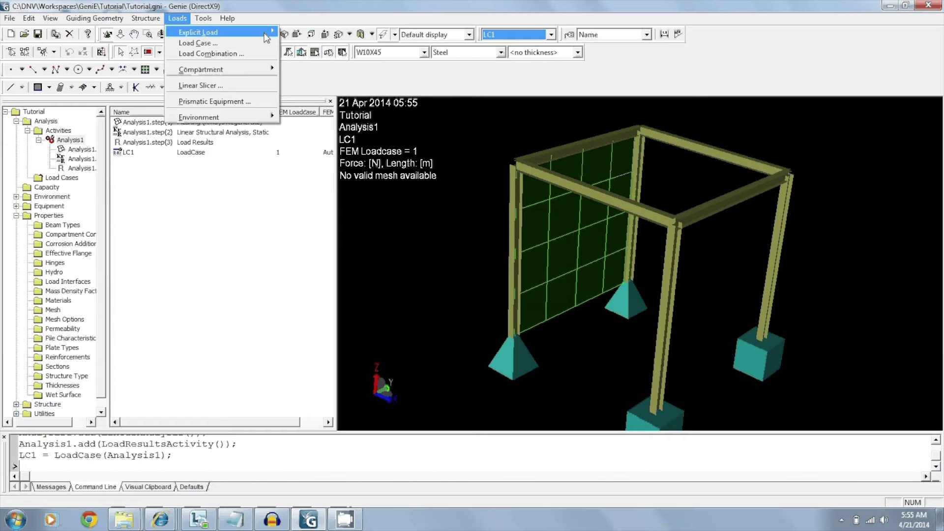
{"action": "left_click", "coordinate": [309, 32]}
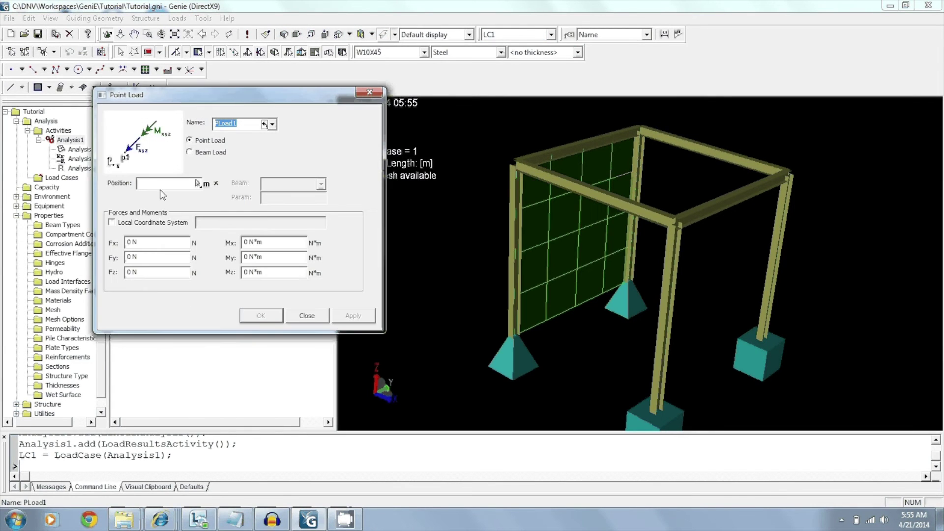
{"action": "left_click", "coordinate": [163, 183]}
{"action": "left_click", "coordinate": [517, 164]}
{"action": "key", "text": "ctrl+a"}
{"action": "key", "text": "Delete"}
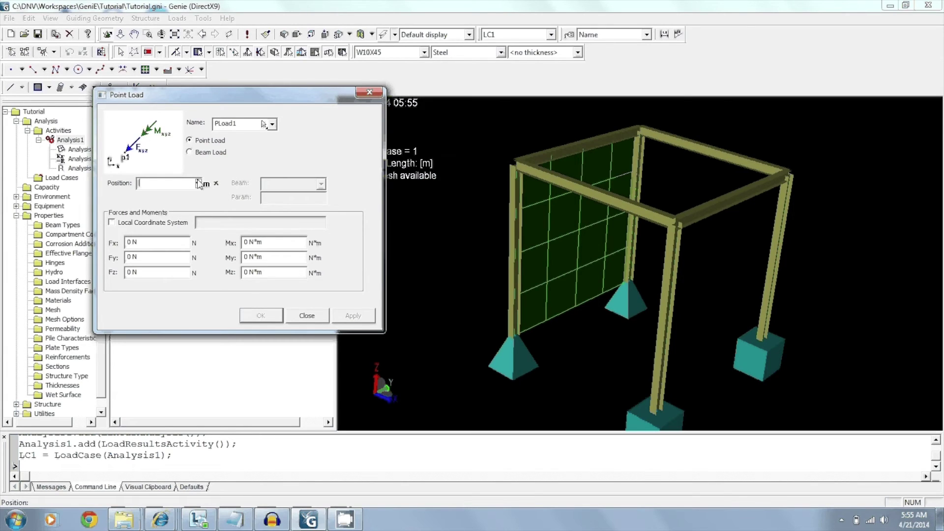
{"action": "left_click", "coordinate": [516, 167]}
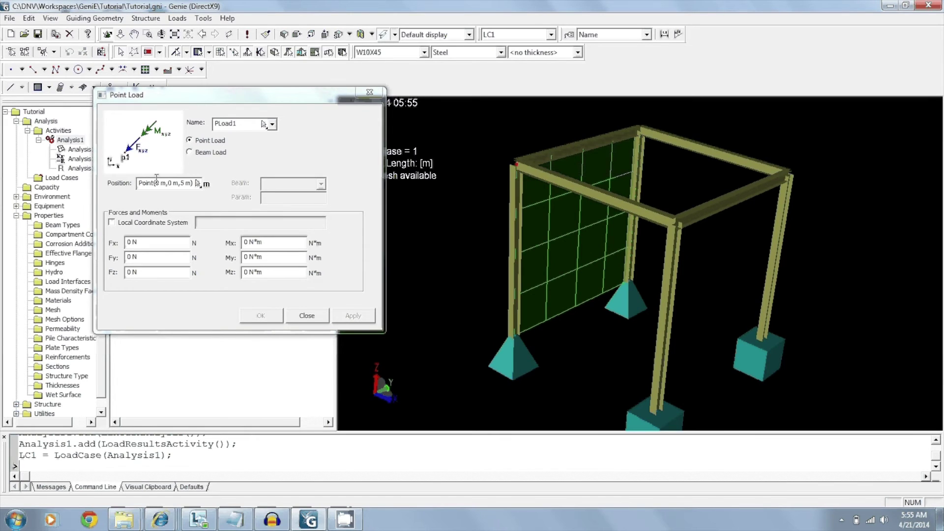
Set the point load's Fx to 5000 N and create PLoad1
{"action": "left_click", "coordinate": [173, 200]}
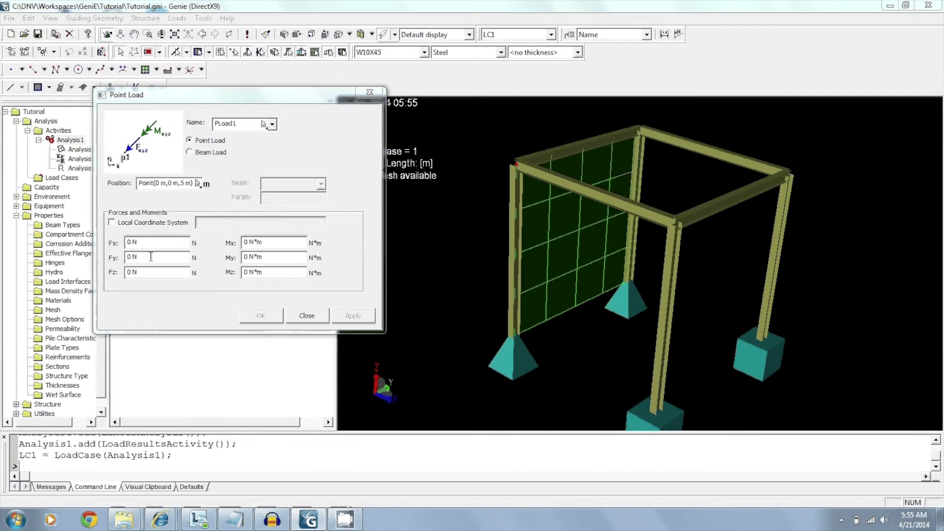
{"action": "left_click", "coordinate": [152, 243]}
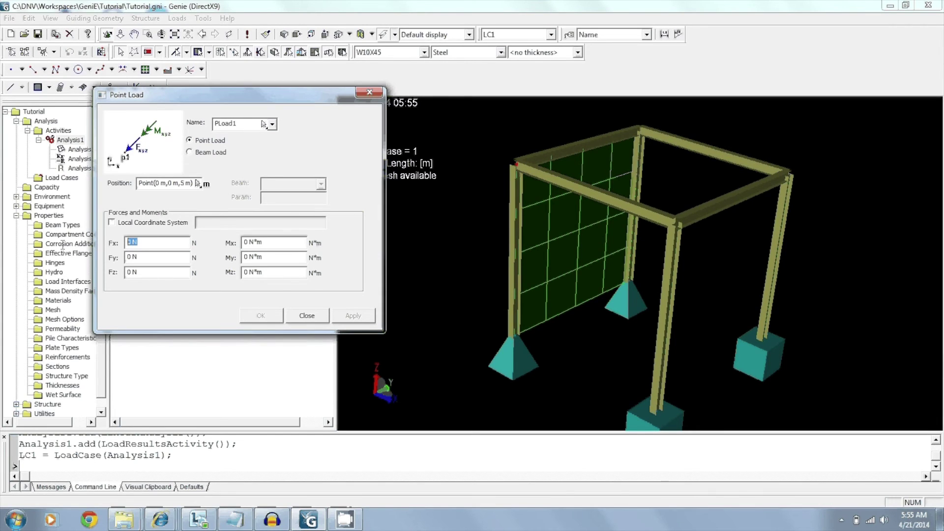
{"action": "type", "text": "5000"}
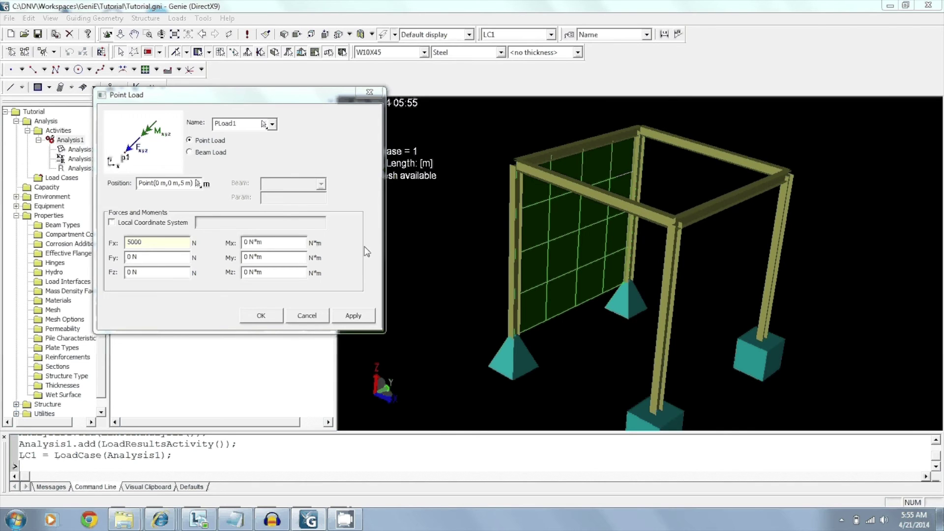
{"action": "left_click", "coordinate": [345, 316]}
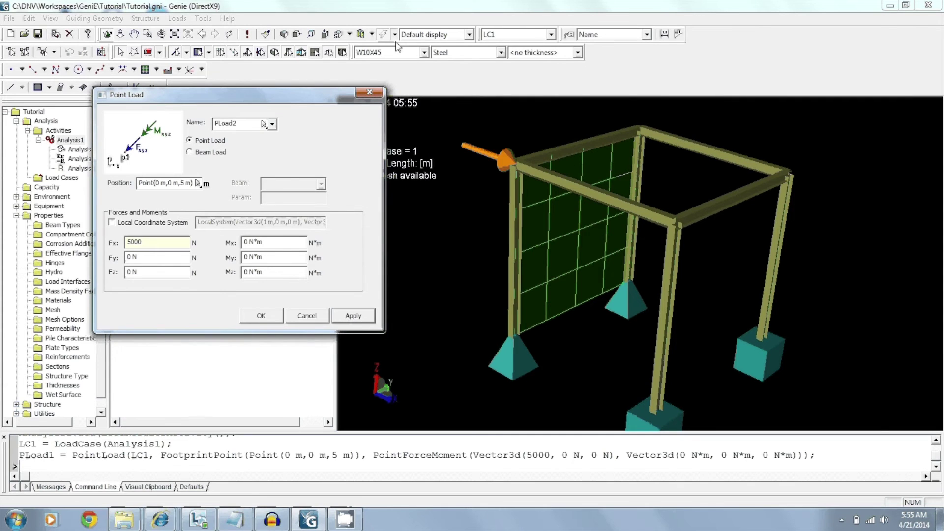
Create roof plate Pl1 across the four top corners at 5 m height
{"action": "left_click", "coordinate": [370, 92]}
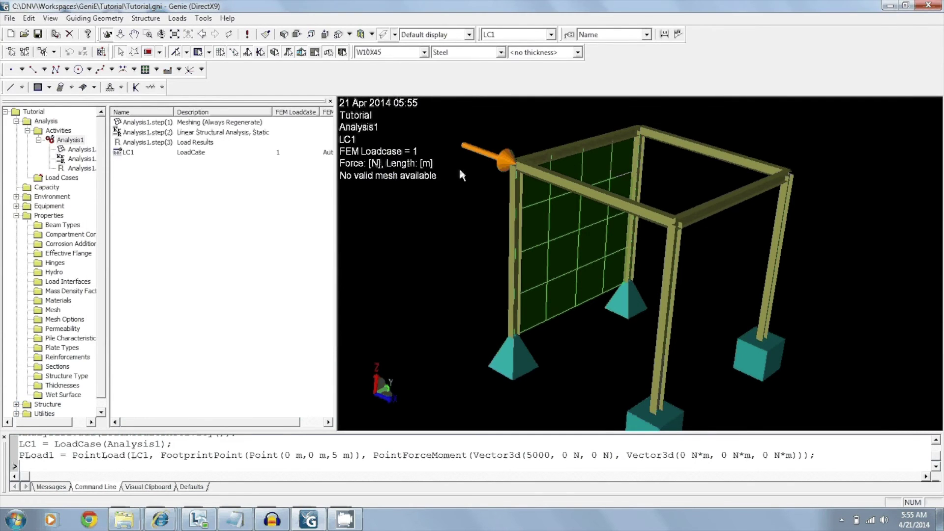
{"action": "mouse_move", "coordinate": [459, 169]}
{"action": "middle_mouse_down"}
{"action": "mouse_move", "coordinate": [543, 178]}
{"action": "mouse_move", "coordinate": [477, 184]}
{"action": "mouse_move", "coordinate": [480, 162]}
{"action": "mouse_move", "coordinate": [471, 177]}
{"action": "mouse_move", "coordinate": [467, 170]}
{"action": "middle_mouse_up"}
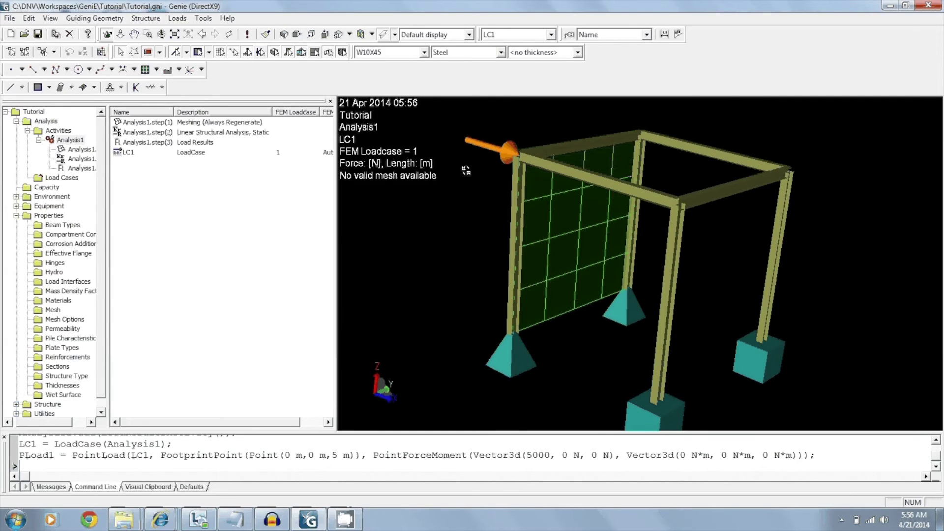
{"action": "left_click", "coordinate": [38, 87]}
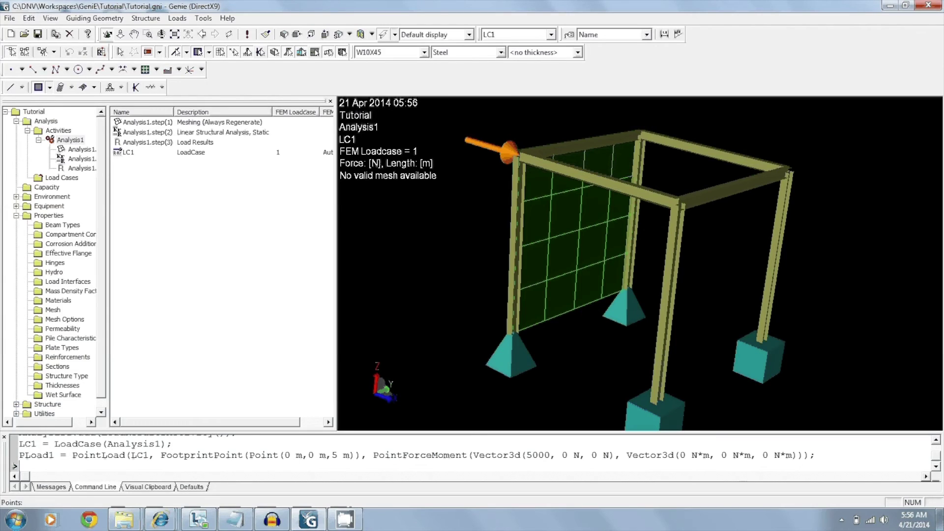
{"action": "left_click", "coordinate": [517, 156]}
{"action": "left_click", "coordinate": [641, 134]}
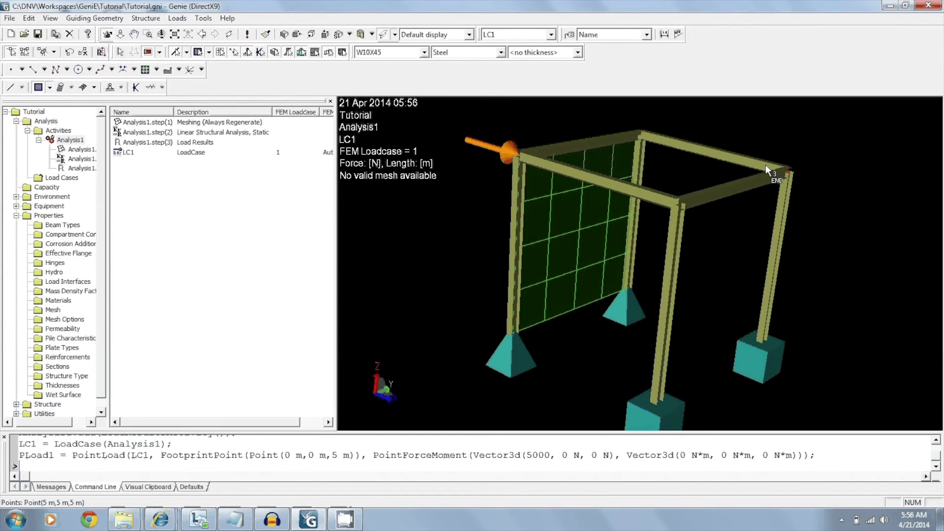
{"action": "left_click", "coordinate": [679, 203]}
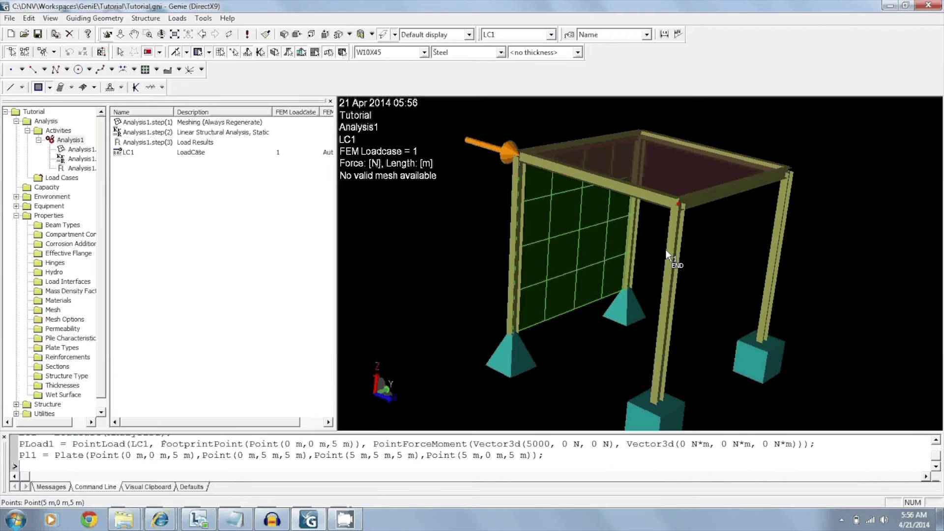
Rotate the view with the arrow keys to inspect the new roof plate
{"action": "key", "text": "Left"}
{"action": "key", "text": "Left"}
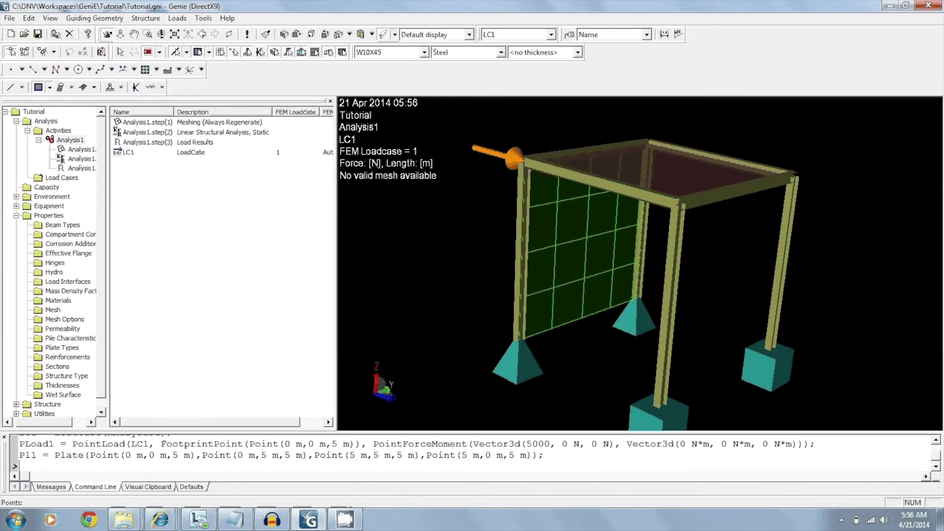
{"action": "key", "text": "Up"}
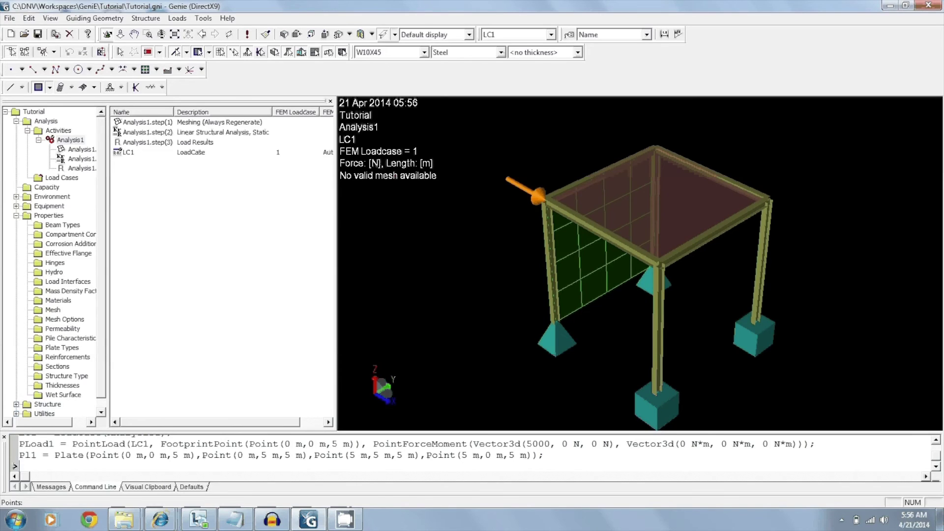
{"action": "key", "text": "Down"}
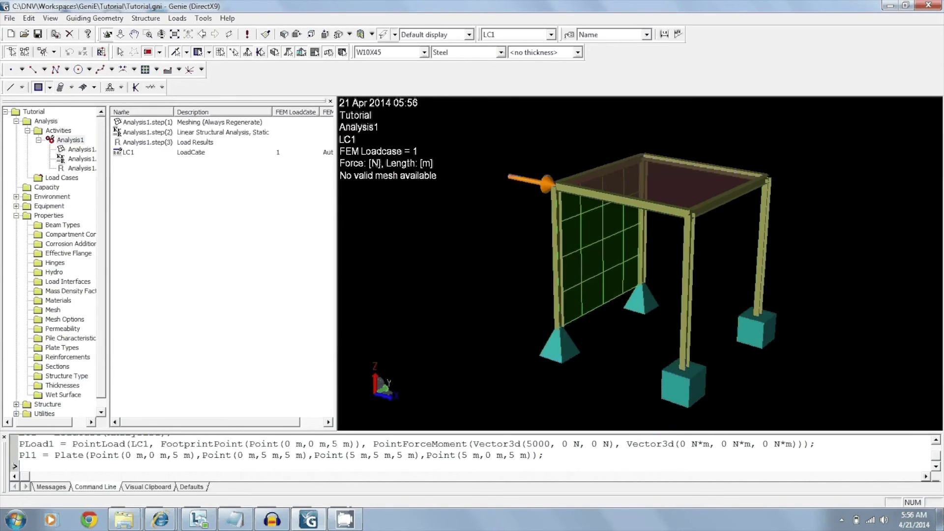
{"action": "key", "text": "Left"}
{"action": "key", "text": "Left"}
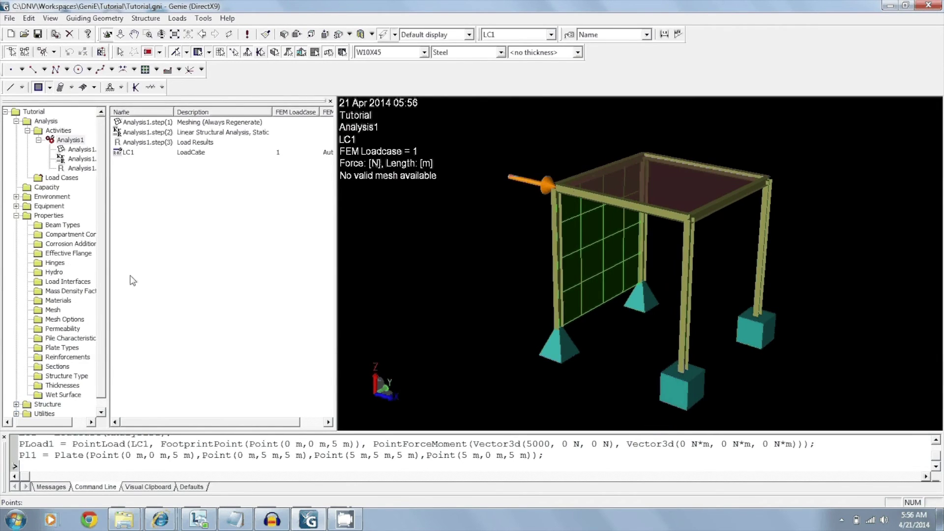
Create a thickness property named Shell with a value of 0.05 m
{"action": "scroll", "coordinate": [105, 279], "scroll_direction": "down", "scroll_amount": 1}
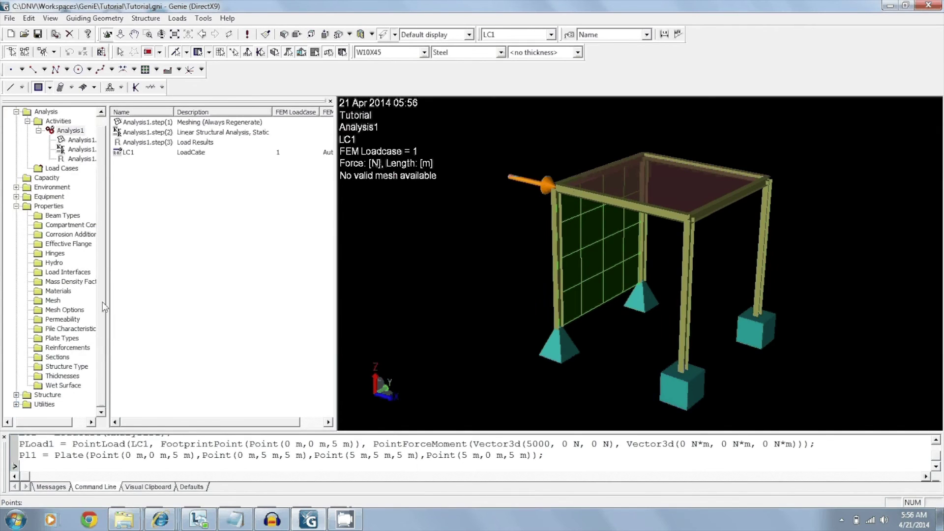
{"action": "left_click", "coordinate": [56, 378]}
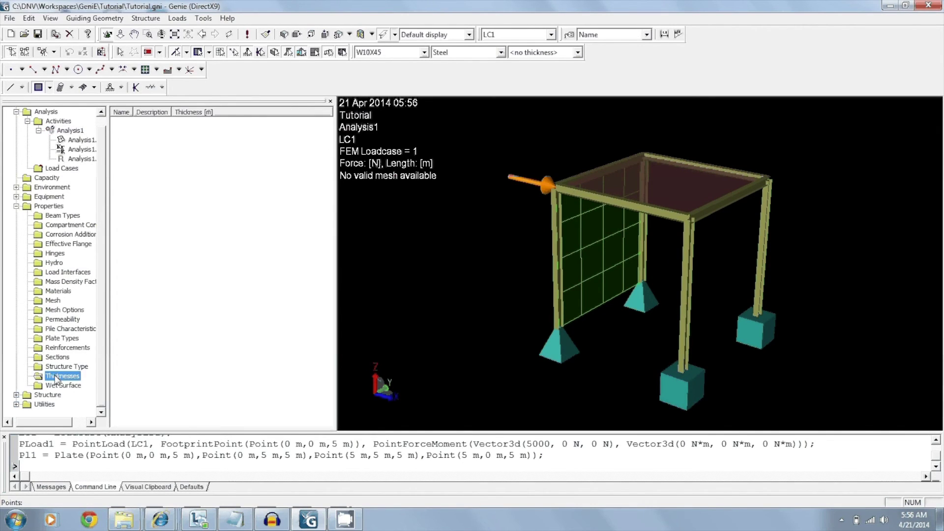
{"action": "right_click", "coordinate": [56, 378]}
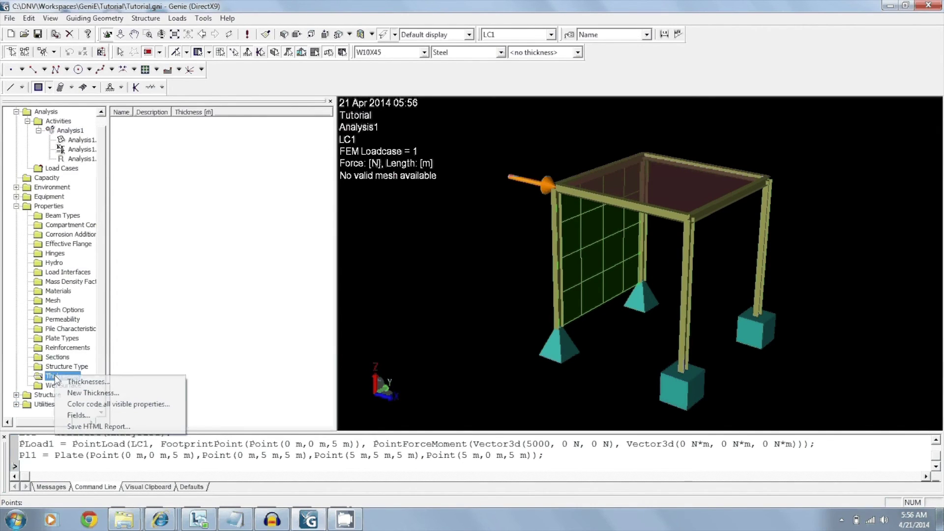
{"action": "left_click", "coordinate": [82, 393]}
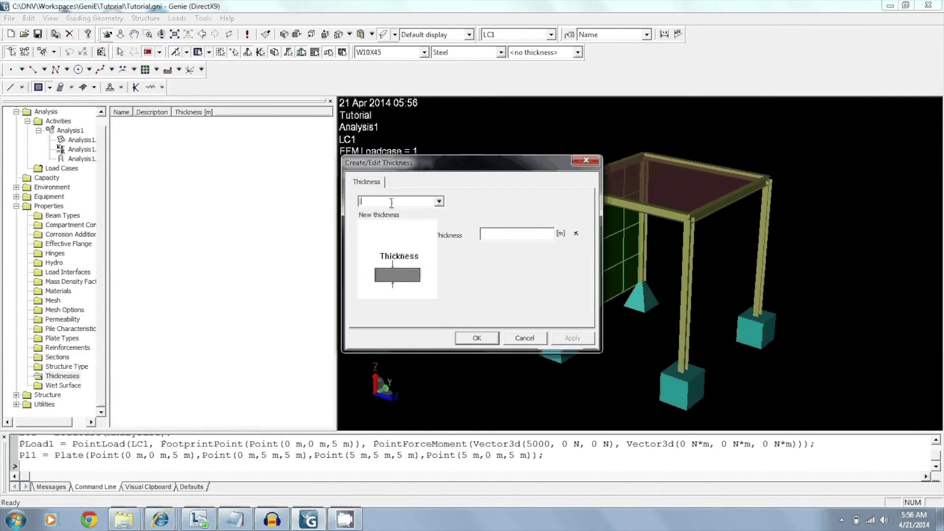
{"action": "type", "text": "Shell"}
{"action": "left_click", "coordinate": [509, 237]}
{"action": "type", "text": ".05"}
{"action": "left_click", "coordinate": [572, 339]}
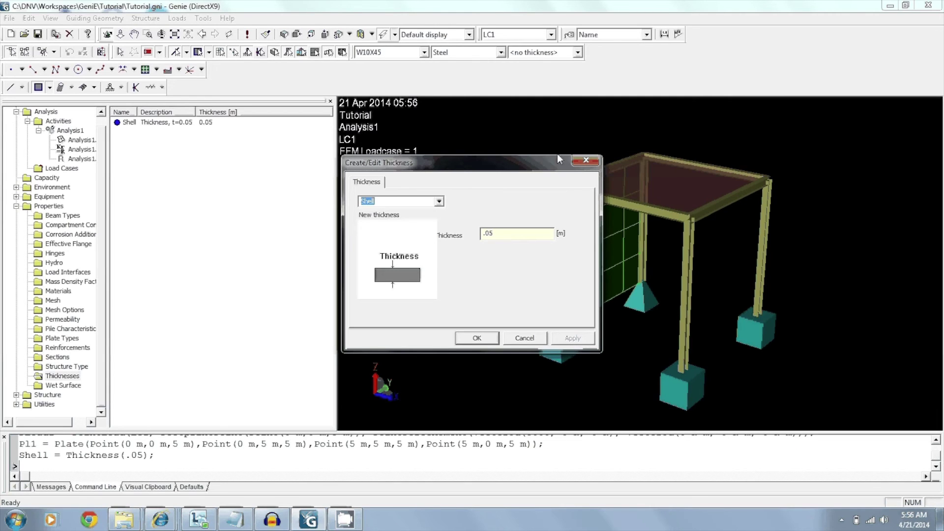
{"action": "left_click", "coordinate": [585, 161]}
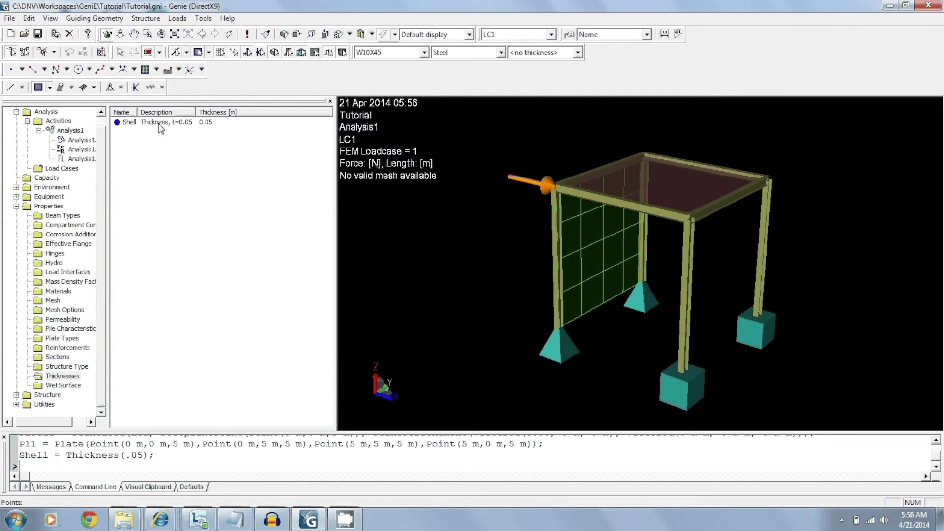
Assign the Shell thickness to the top plate Pl1
{"action": "left_click", "coordinate": [160, 124]}
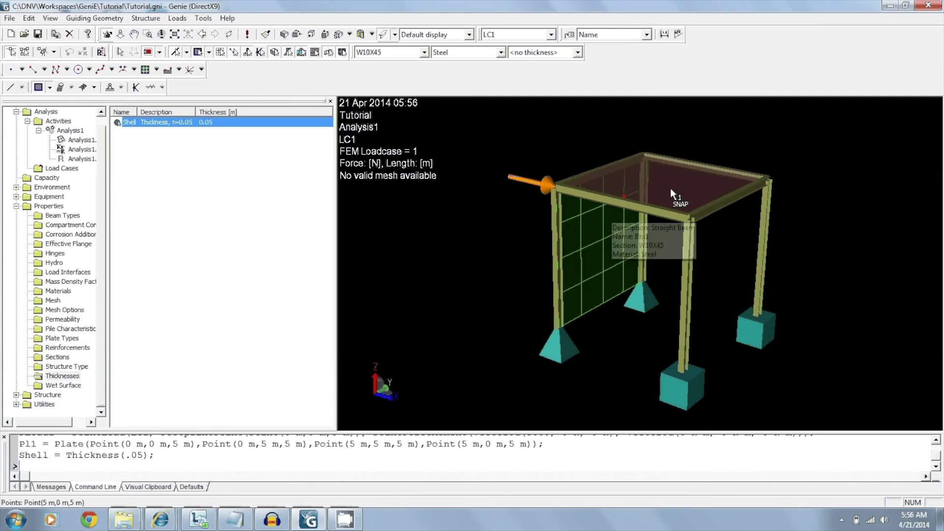
{"action": "left_click", "coordinate": [121, 52]}
{"action": "left_click", "coordinate": [669, 186]}
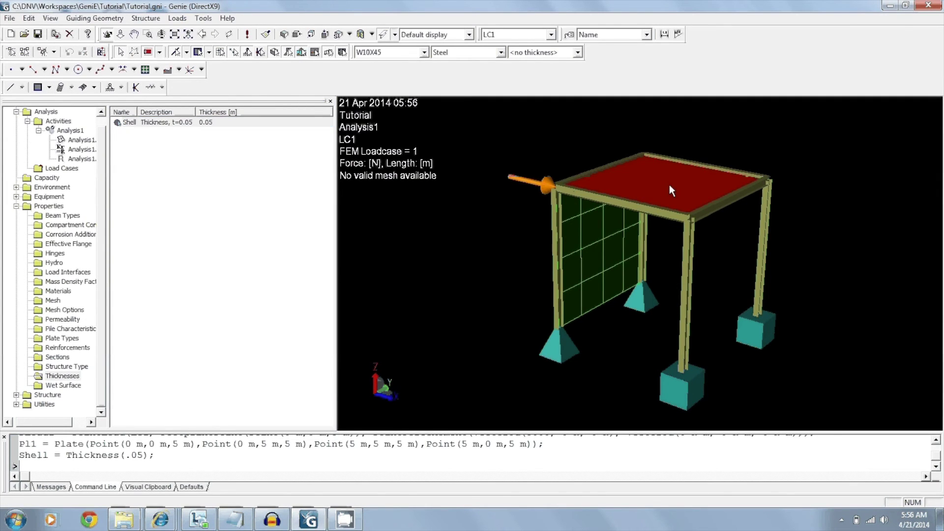
{"action": "right_click", "coordinate": [238, 122]}
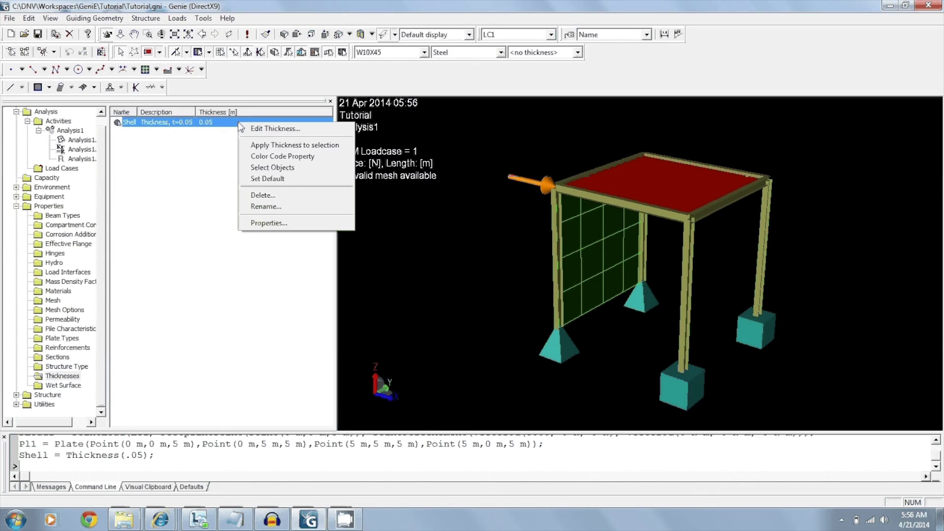
{"action": "left_click", "coordinate": [273, 145]}
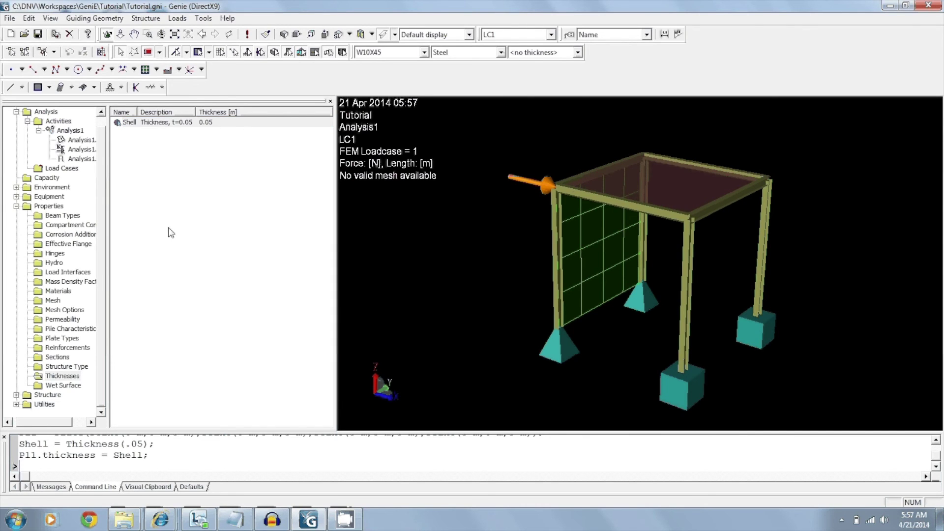
Run Analysis1 from its Activity Monitor until meshing, static analysis and result loading finish
{"action": "left_click", "coordinate": [70, 131]}
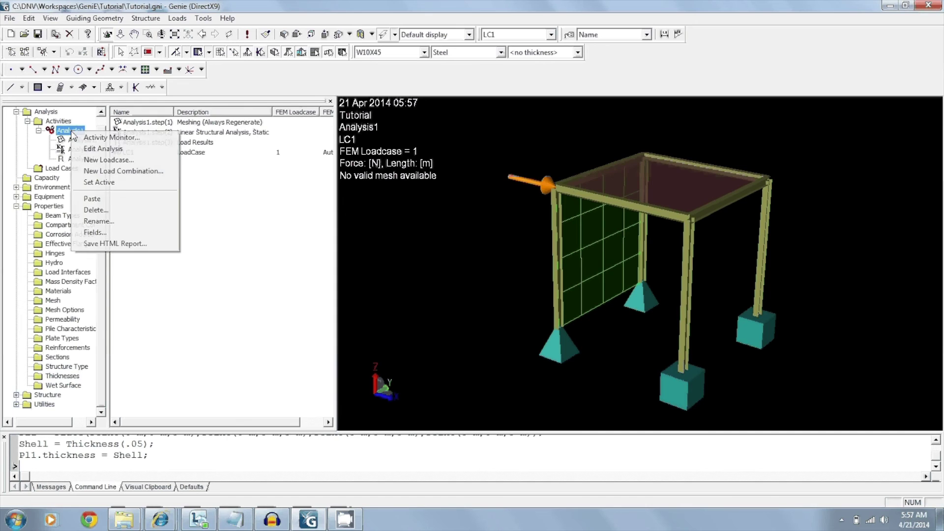
{"action": "left_click", "coordinate": [96, 139]}
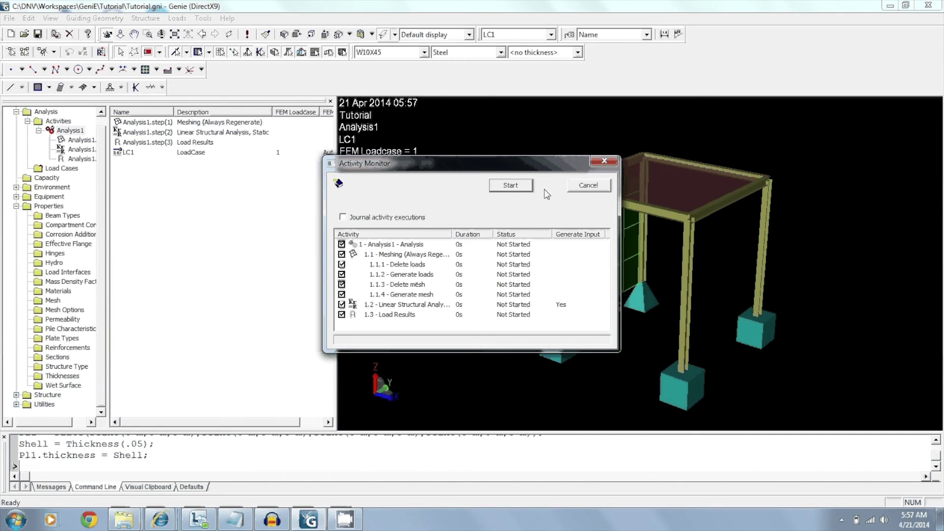
{"action": "left_click", "coordinate": [511, 186]}
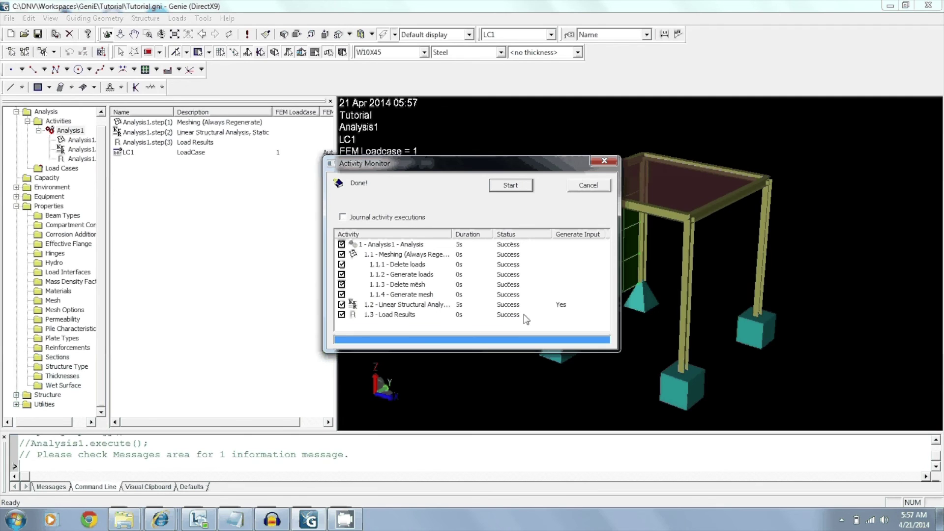
{"action": "left_click", "coordinate": [610, 160]}
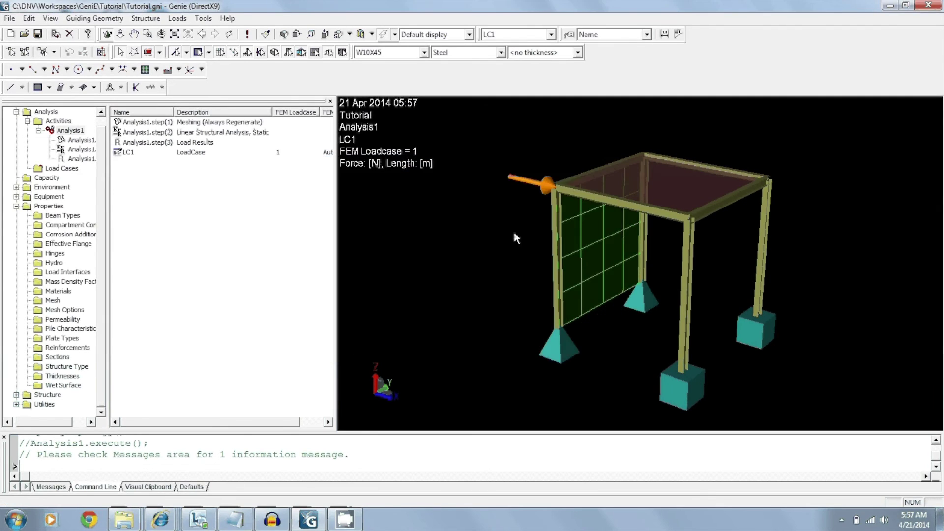
{"action": "middle_click_drag", "start_coordinate": [515, 232], "coordinate": [502, 133]}
Switch the display to Results - with Mesh and plot LC1 displacement contours
{"action": "left_click", "coordinate": [469, 34]}
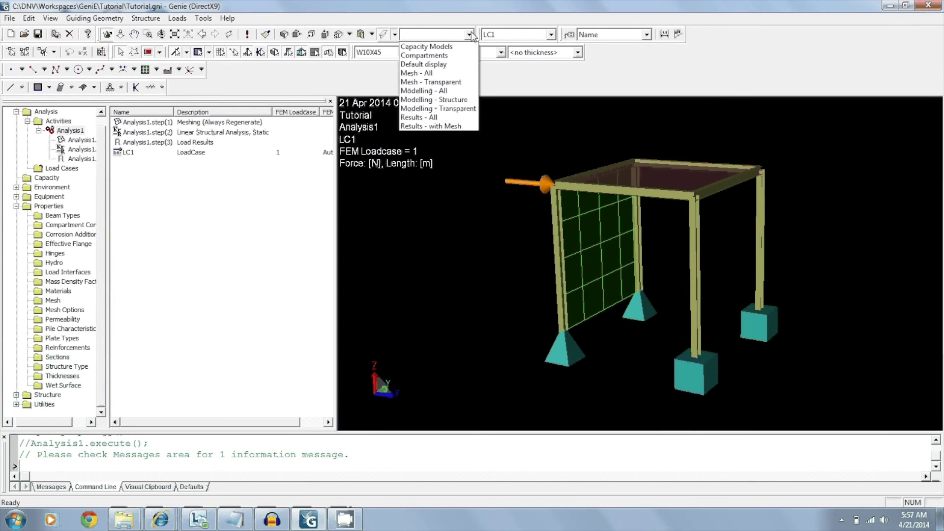
{"action": "left_click", "coordinate": [442, 126]}
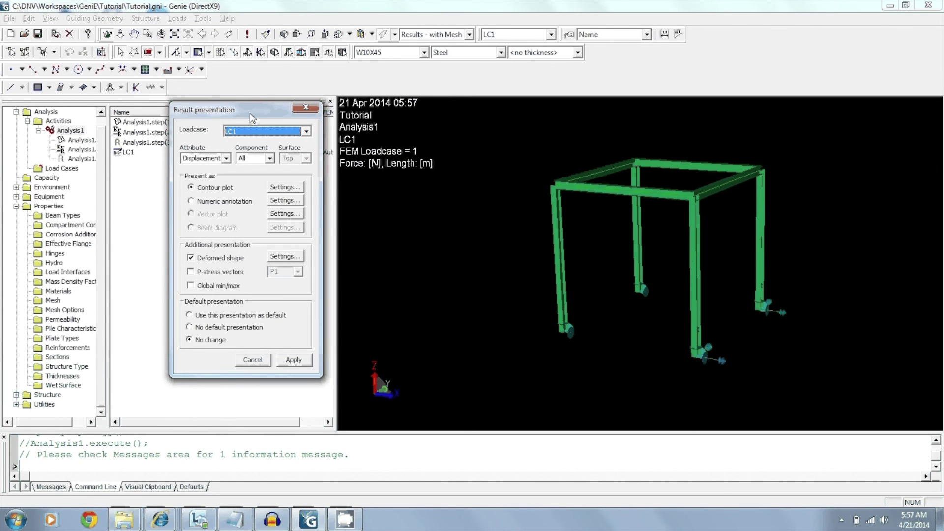
{"action": "left_click", "coordinate": [306, 107]}
{"action": "left_click", "coordinate": [202, 19]}
{"action": "mouse_move", "coordinate": [276, 29]}
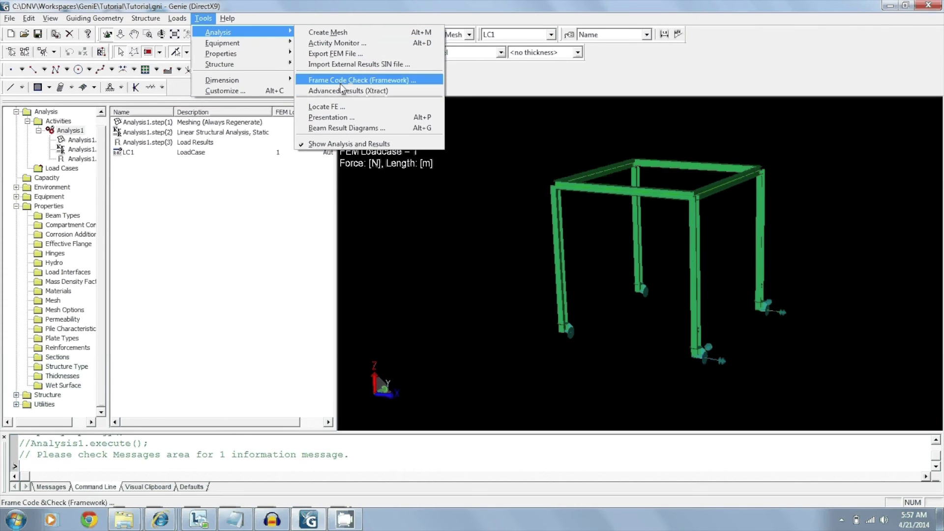
{"action": "left_click", "coordinate": [346, 119]}
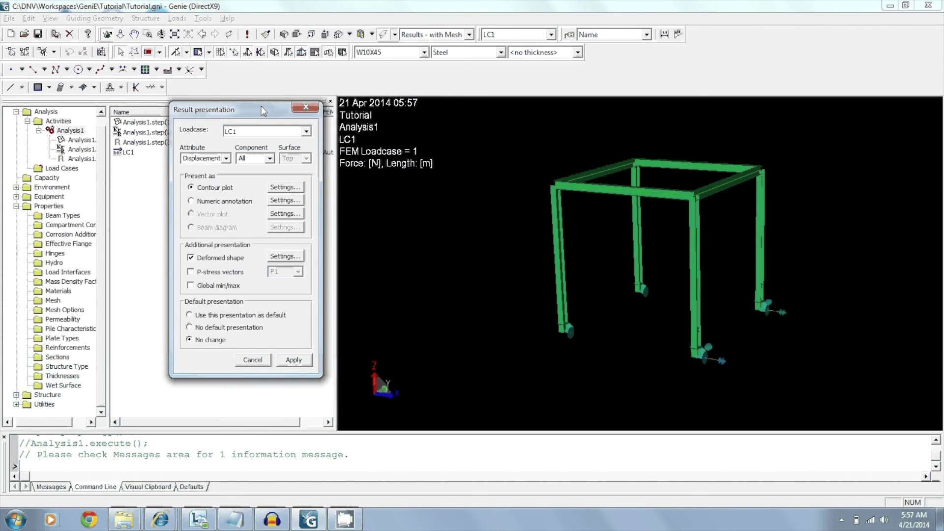
{"action": "left_click_drag", "start_coordinate": [264, 112], "coordinate": [282, 73]}
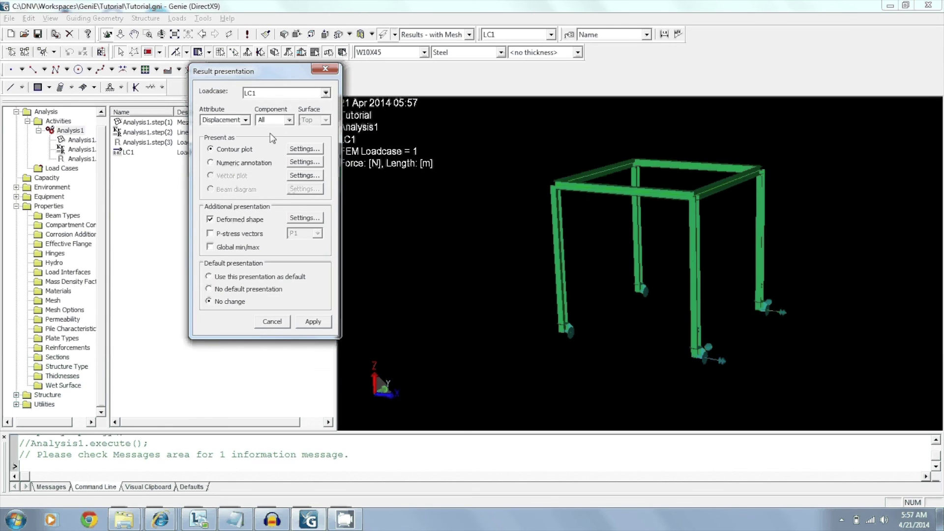
{"action": "left_click", "coordinate": [245, 120]}
{"action": "left_click", "coordinate": [221, 127]}
{"action": "left_click", "coordinate": [315, 326]}
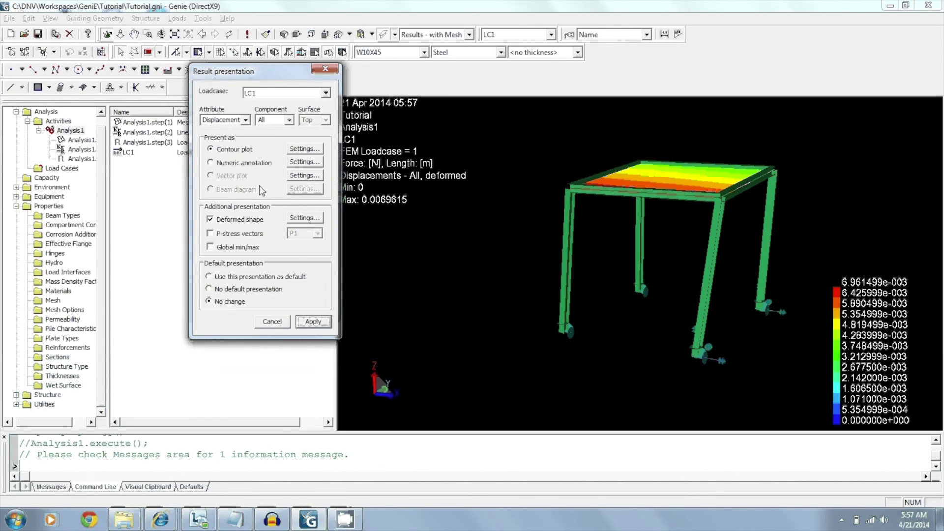
Plot Beam Forces as Nxx and Nxz contours, then as Nxz force diagrams
{"action": "left_click", "coordinate": [246, 120]}
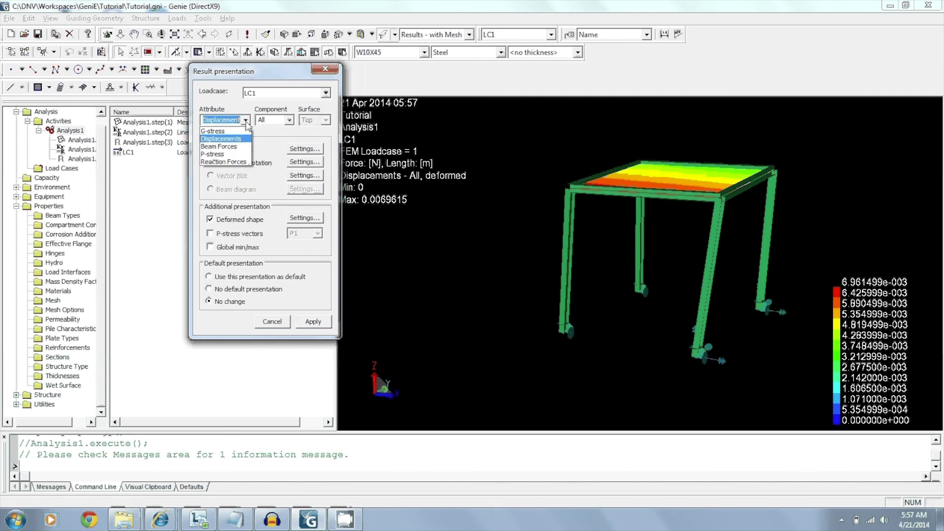
{"action": "left_click", "coordinate": [238, 151]}
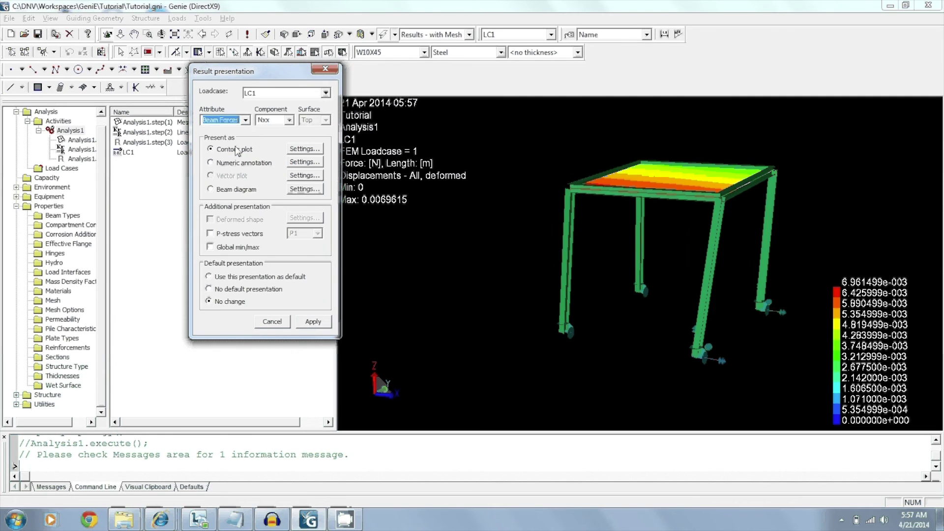
{"action": "left_click", "coordinate": [313, 321]}
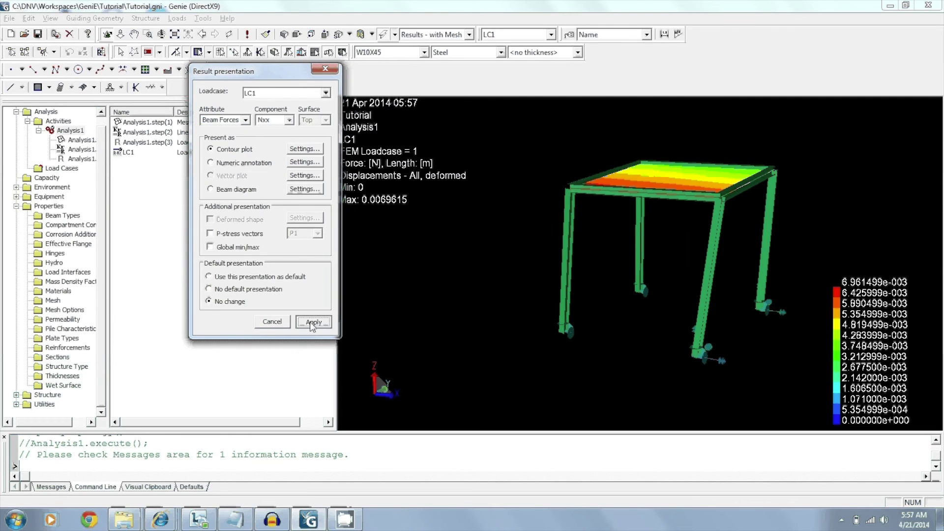
{"action": "left_click", "coordinate": [291, 120]}
{"action": "left_click", "coordinate": [265, 143]}
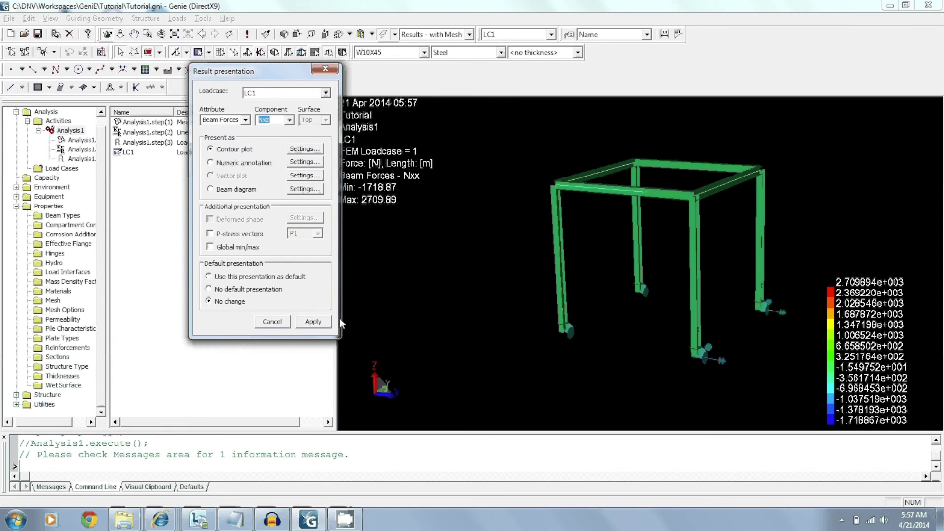
{"action": "left_click", "coordinate": [315, 322]}
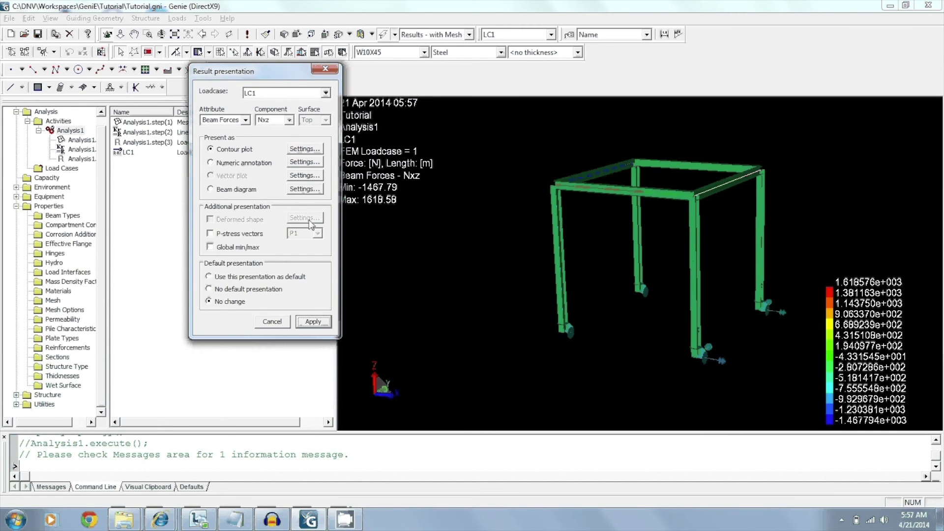
{"action": "left_click", "coordinate": [220, 190]}
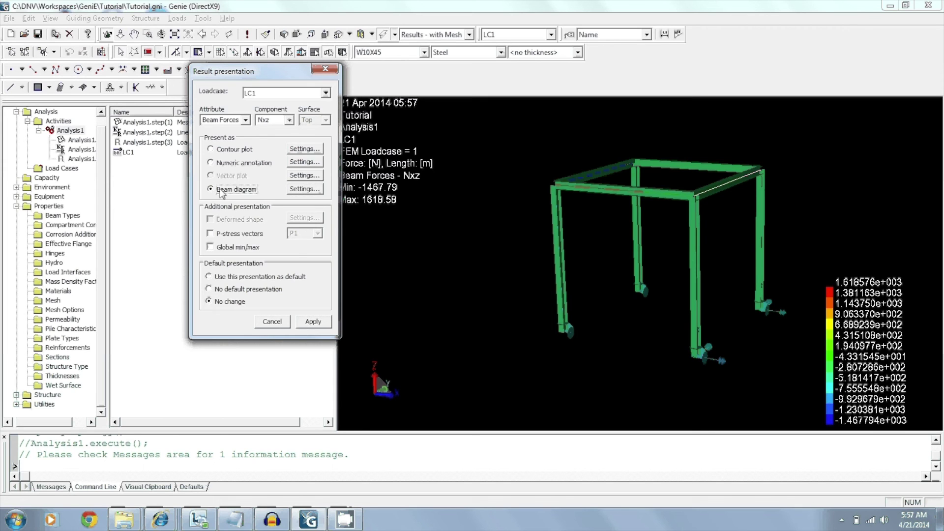
{"action": "left_click", "coordinate": [310, 323]}
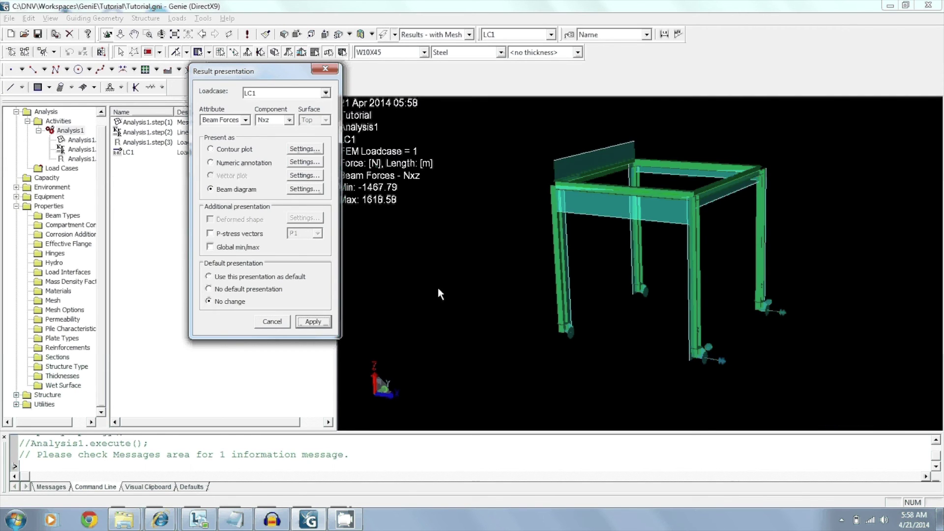
Show the G-stress VonMises contour for LC1 on the frame
{"action": "left_click", "coordinate": [245, 120]}
{"action": "left_click", "coordinate": [226, 132]}
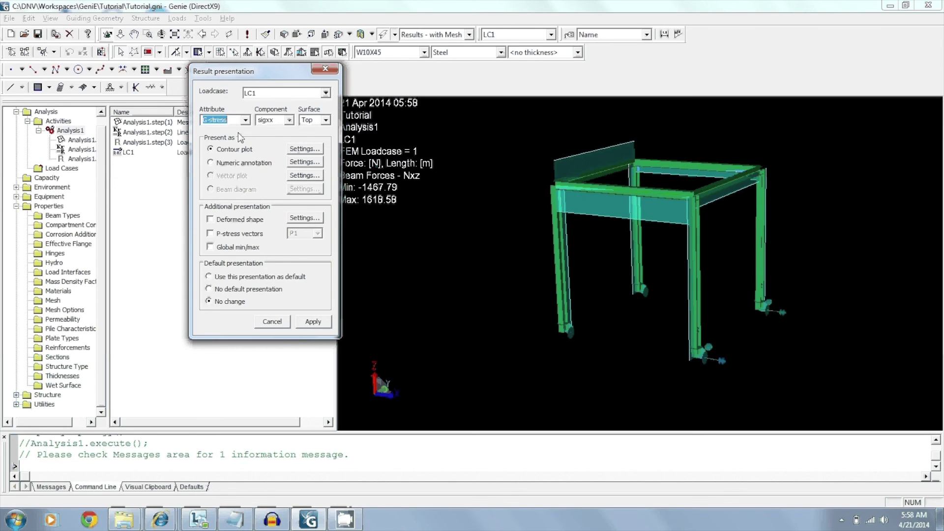
{"action": "left_click", "coordinate": [289, 120]}
{"action": "left_click", "coordinate": [270, 178]}
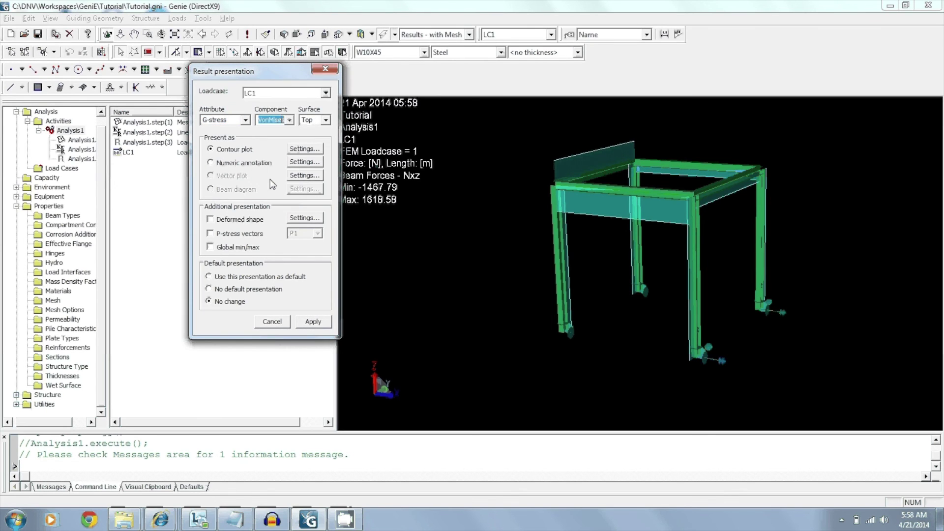
{"action": "left_click", "coordinate": [313, 322]}
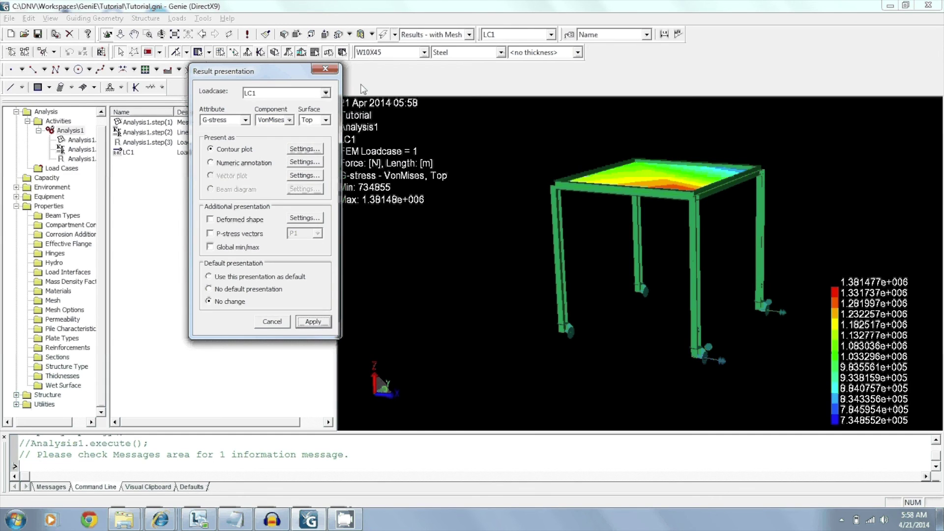
{"action": "left_click", "coordinate": [320, 71]}
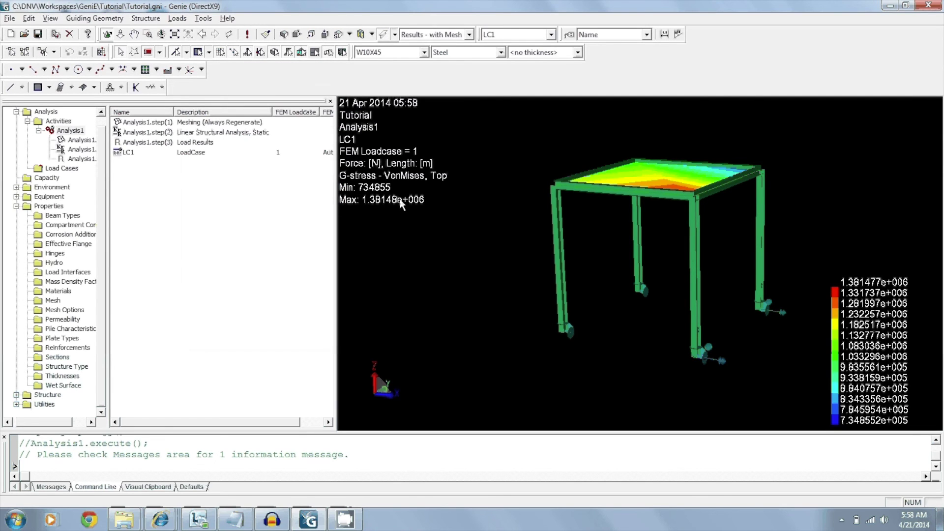
Create capacity manager Cc1 based on Analysis1 and list it under Capacity
{"action": "left_click", "coordinate": [48, 178]}
{"action": "right_click", "coordinate": [48, 179]}
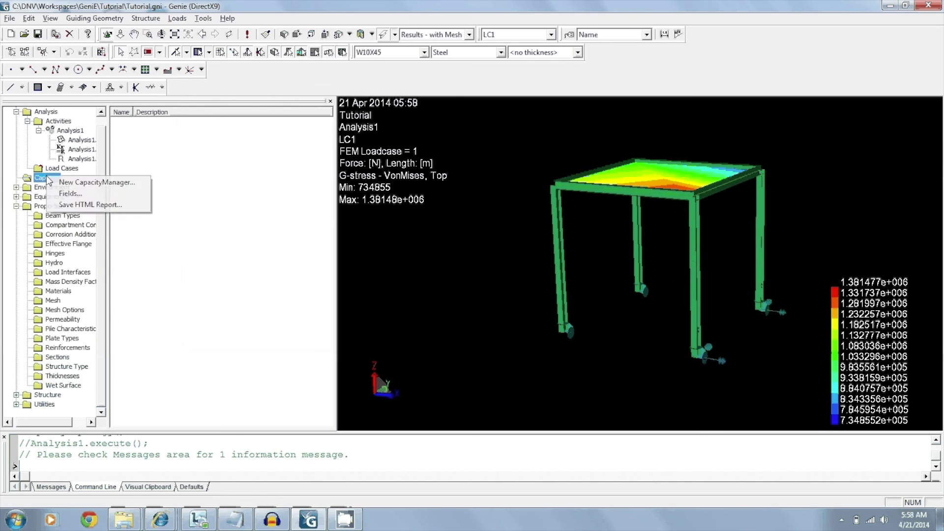
{"action": "left_click", "coordinate": [79, 184]}
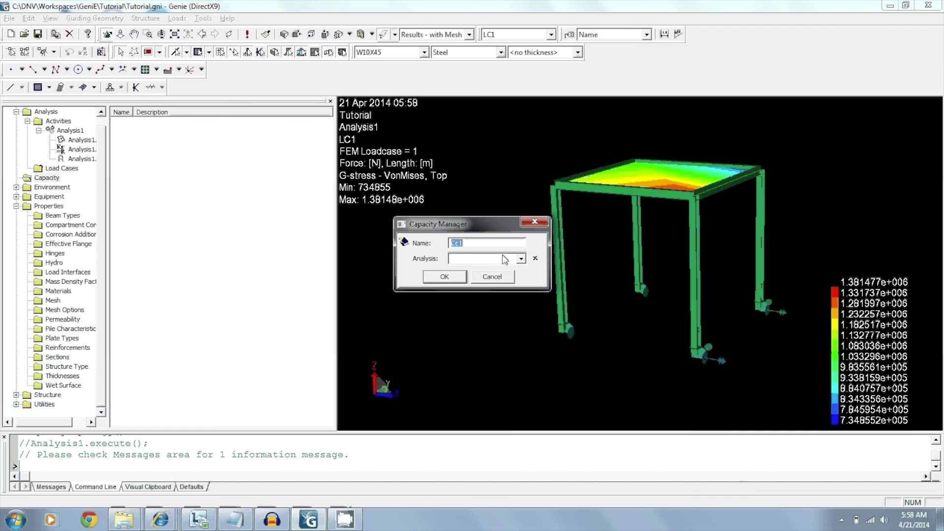
{"action": "left_click", "coordinate": [522, 259]}
{"action": "left_click", "coordinate": [510, 269]}
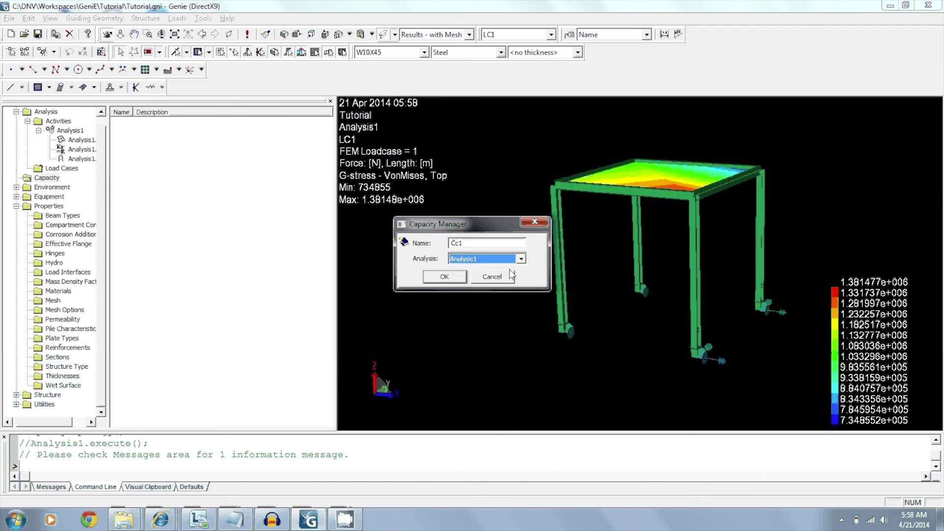
{"action": "left_click", "coordinate": [435, 281]}
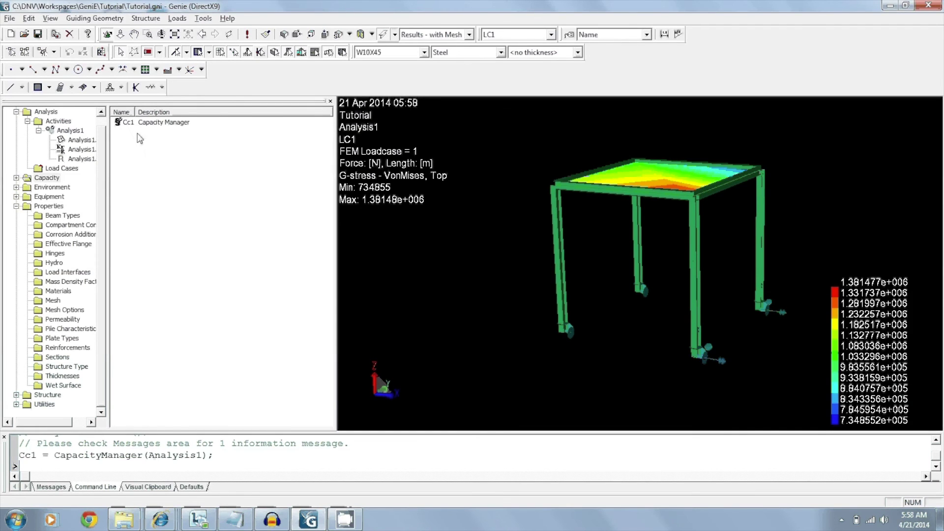
{"action": "left_click", "coordinate": [16, 178]}
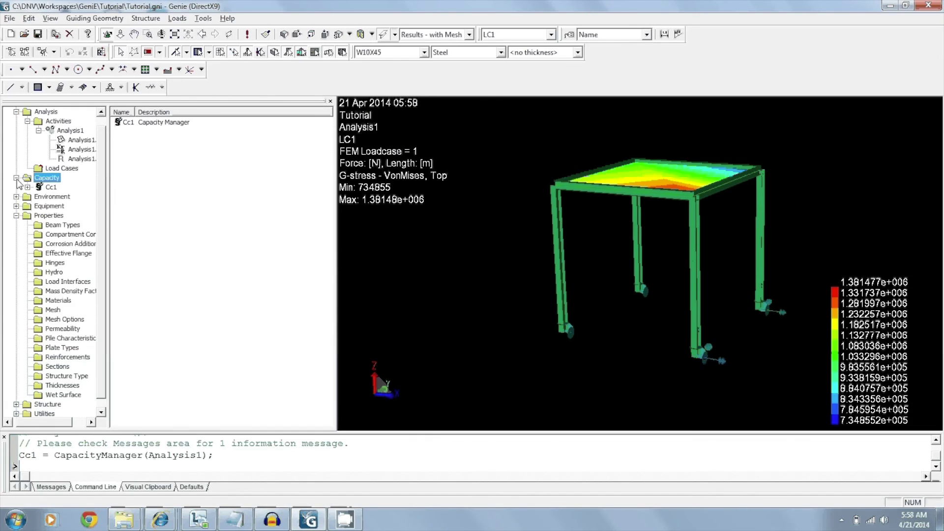
Add a Cc1 code check run using AISC ASD 2005 with LC1 included
{"action": "right_click", "coordinate": [49, 189]}
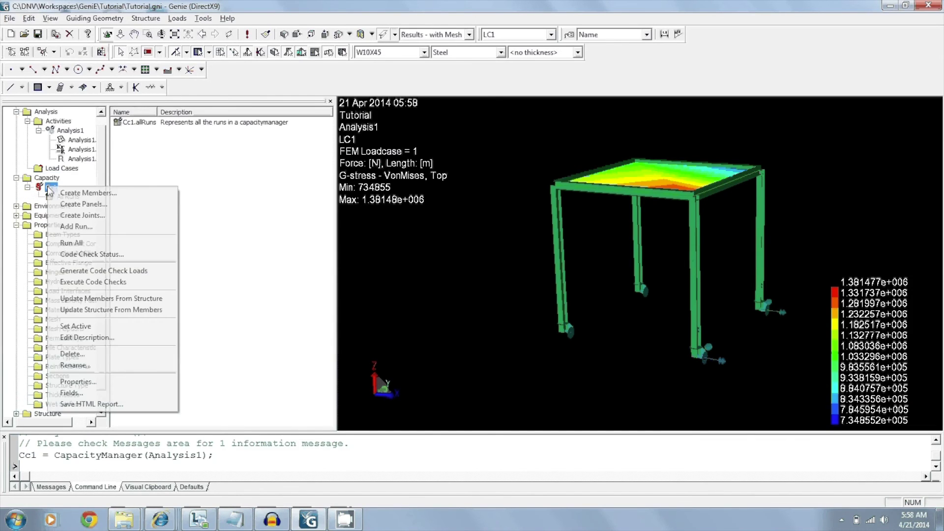
{"action": "left_click", "coordinate": [93, 226]}
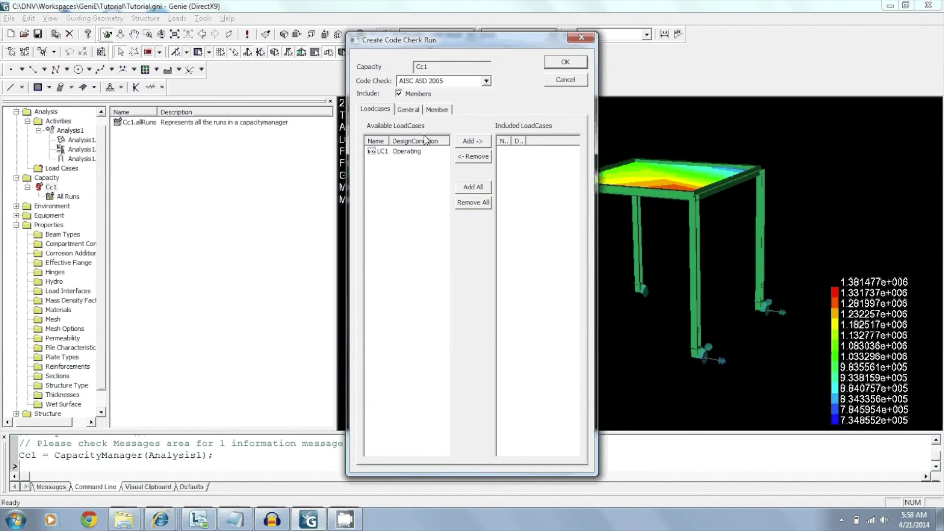
{"action": "left_click", "coordinate": [486, 80]}
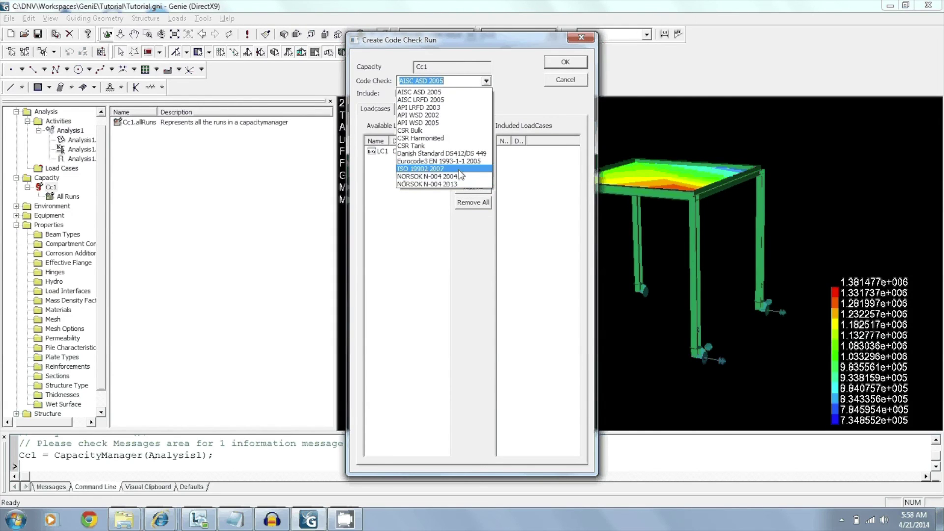
{"action": "left_click", "coordinate": [460, 92]}
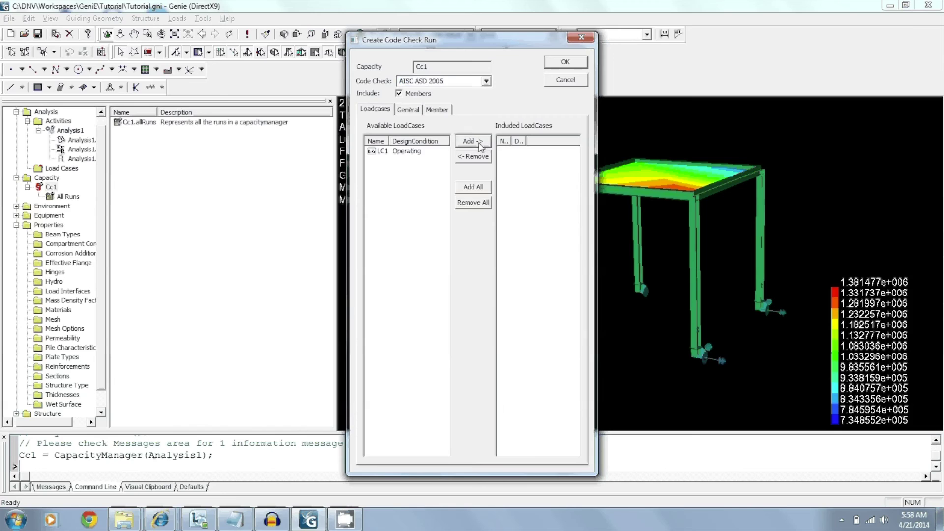
{"action": "left_click", "coordinate": [412, 152]}
{"action": "left_click", "coordinate": [471, 141]}
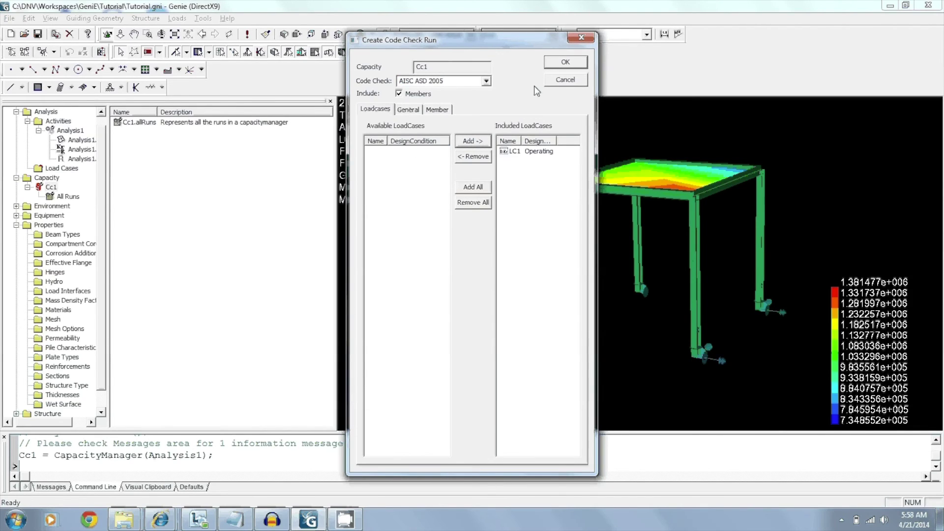
{"action": "left_click", "coordinate": [409, 110]}
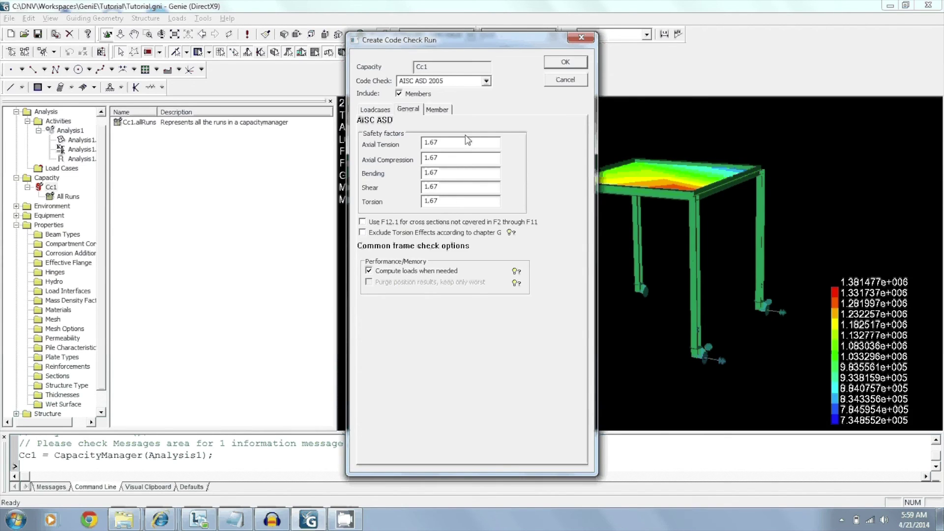
{"action": "left_click", "coordinate": [443, 111]}
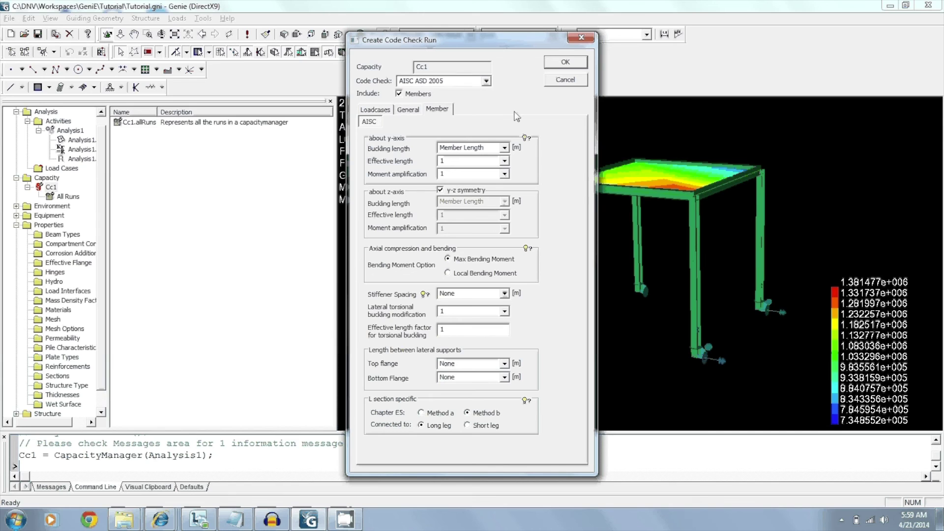
{"action": "left_click", "coordinate": [581, 39]}
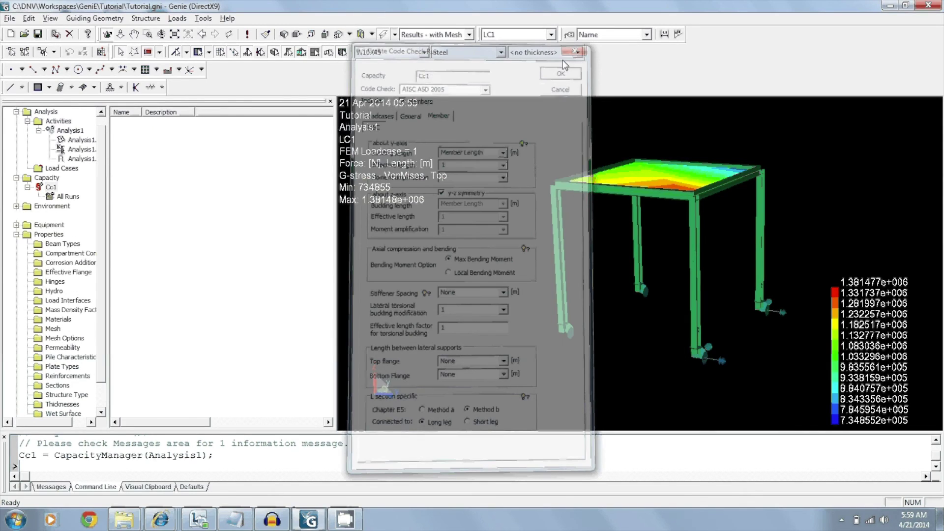
Generate the code check loads for All Runs
{"action": "left_click", "coordinate": [69, 196]}
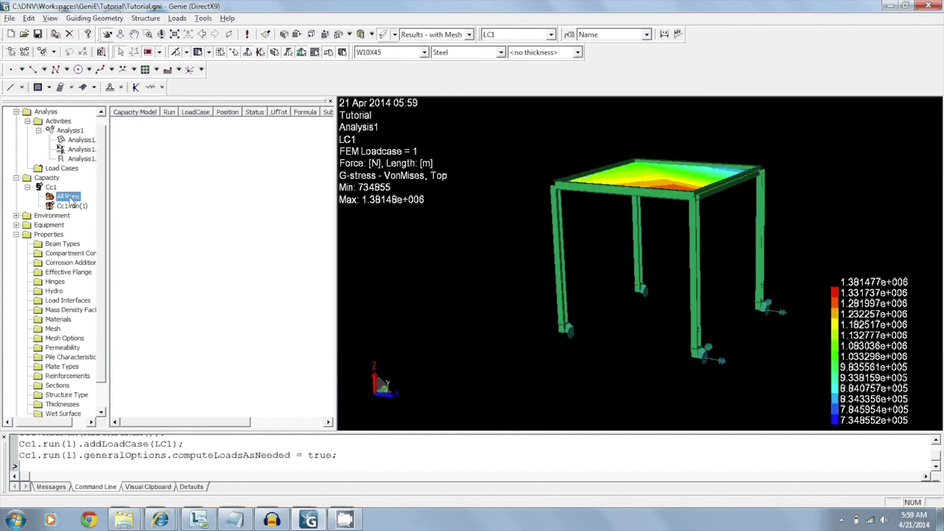
{"action": "right_click", "coordinate": [70, 197]}
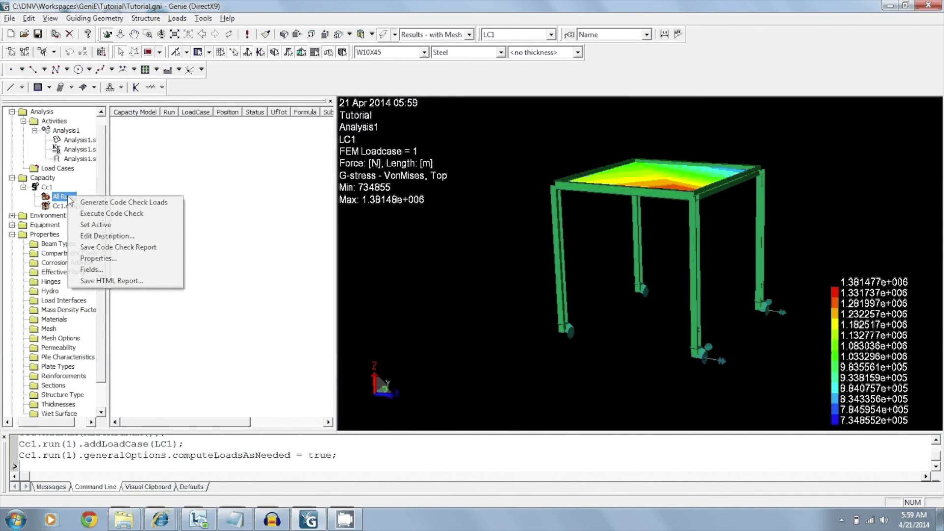
{"action": "left_click", "coordinate": [97, 200]}
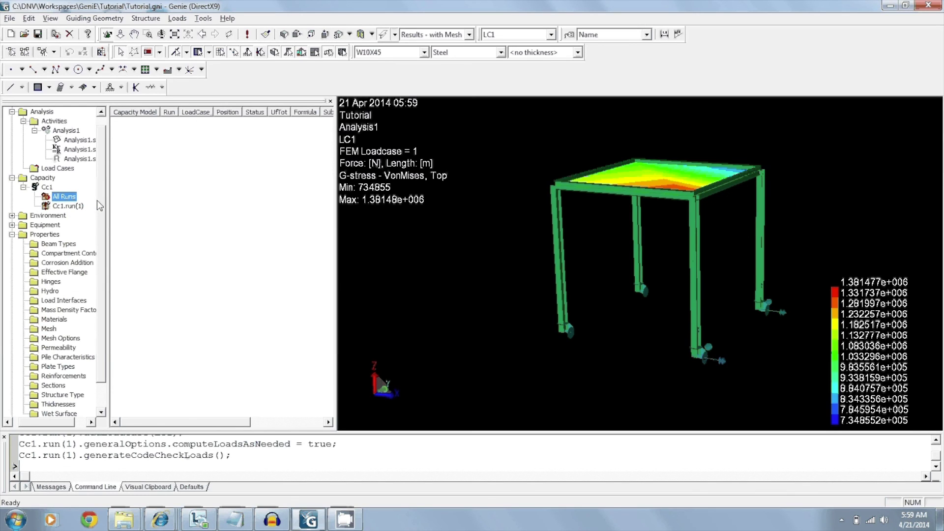
Create capacity members for Cc1, keeping members split at beam ends
{"action": "right_click", "coordinate": [65, 199]}
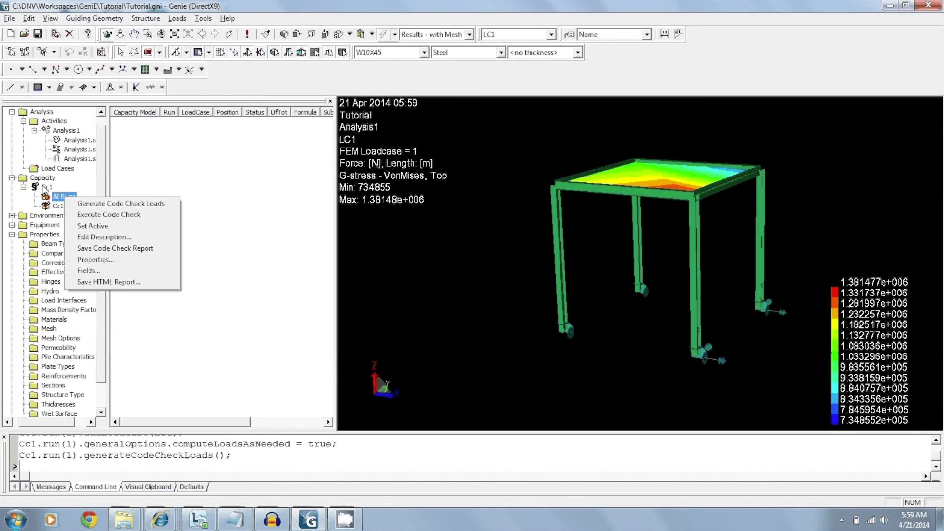
{"action": "left_click", "coordinate": [45, 187]}
{"action": "right_click", "coordinate": [45, 187]}
{"action": "left_click", "coordinate": [78, 194]}
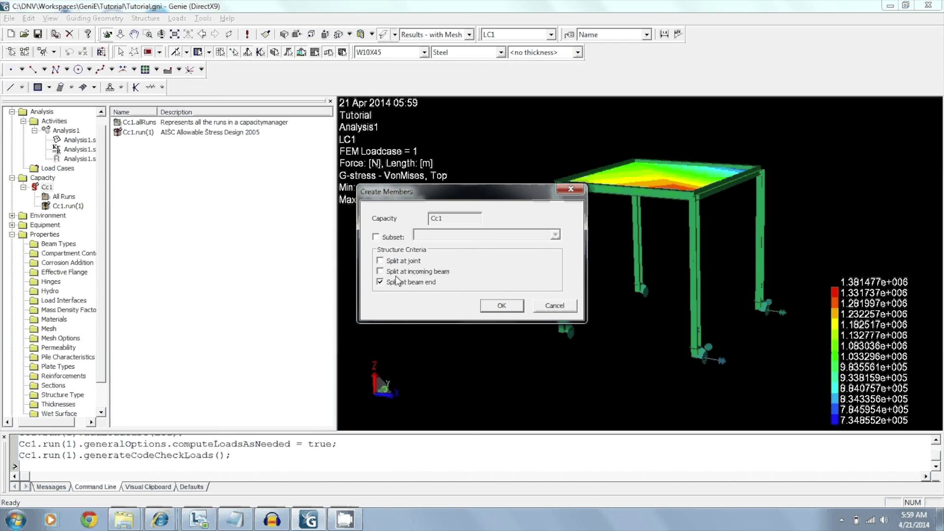
{"action": "left_click", "coordinate": [380, 282]}
{"action": "left_click", "coordinate": [380, 282]}
{"action": "left_click", "coordinate": [497, 306]}
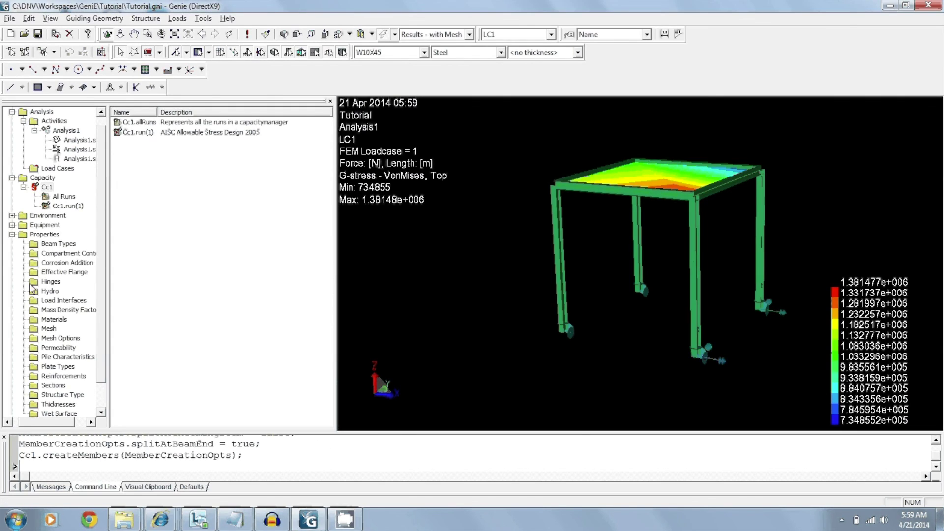
Generate Cc1 code check loads and run the AISC check, showing Bm1–Bm8 OK for all runs
{"action": "right_click", "coordinate": [62, 196]}
{"action": "left_click", "coordinate": [88, 201]}
{"action": "right_click", "coordinate": [61, 195]}
{"action": "left_click", "coordinate": [97, 213]}
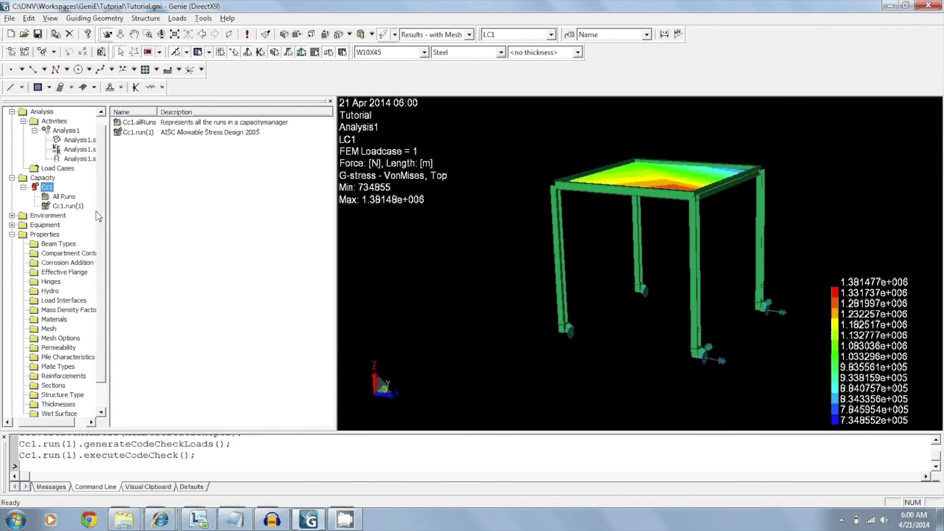
{"action": "left_click", "coordinate": [64, 196]}
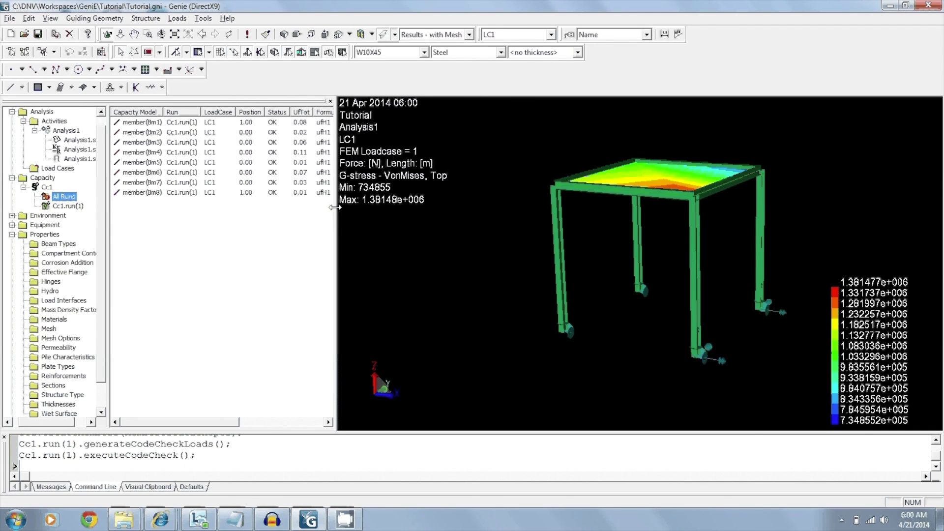
Widen the results table to show the SubCheck column and display Capacity Models
{"action": "left_click_drag", "start_coordinate": [336, 208], "coordinate": [407, 209]}
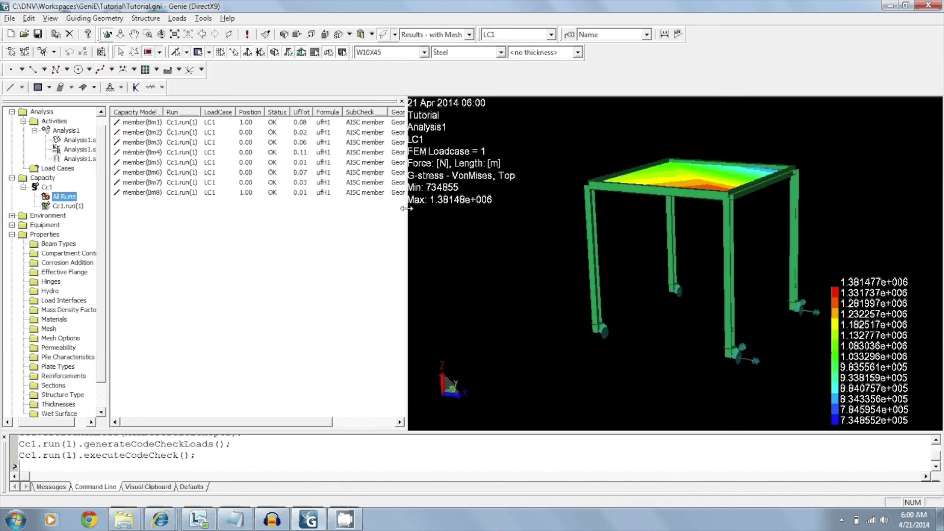
{"action": "left_click", "coordinate": [470, 35]}
{"action": "left_click", "coordinate": [459, 46]}
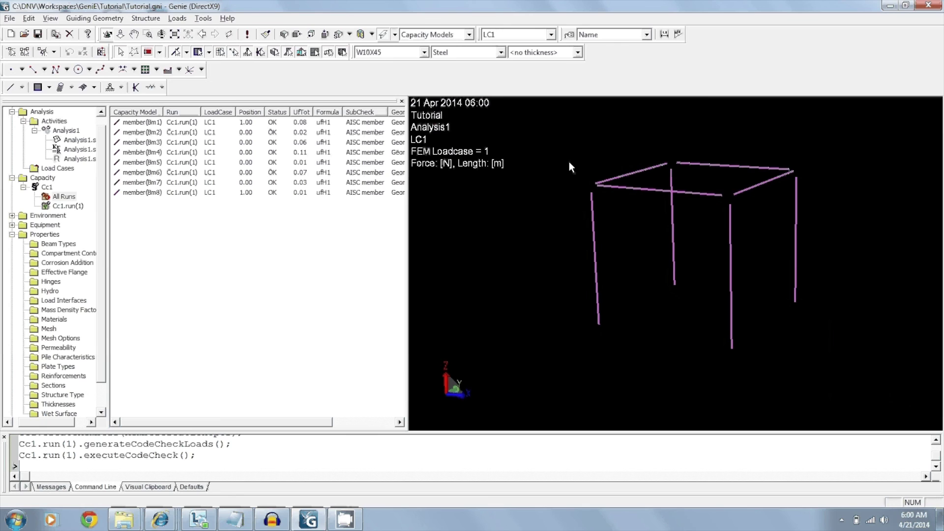
Select the result rows for members Bm1 to Bm8
{"action": "left_click", "coordinate": [207, 122]}
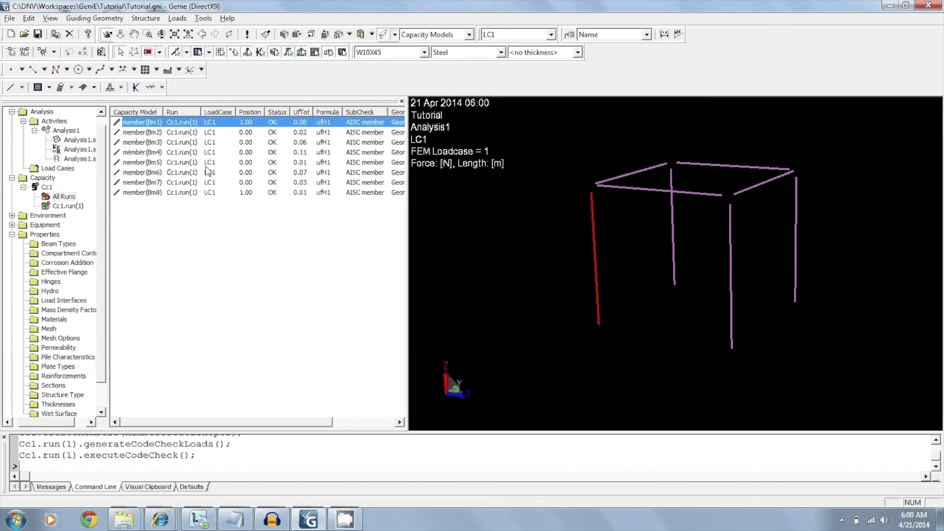
{"action": "left_click", "coordinate": [206, 193]}
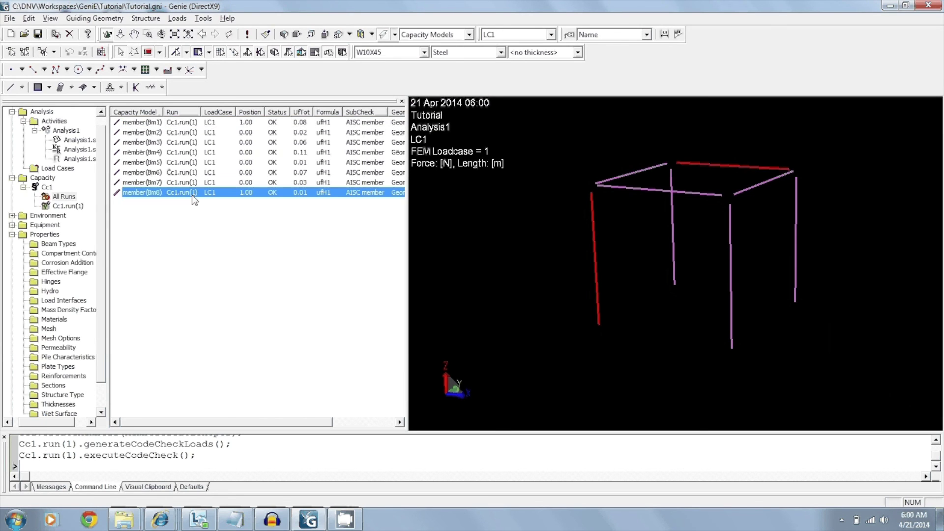
{"action": "left_click", "coordinate": [207, 124], "text": "shift"}
Colour-code the selected capacity members by UfTot
{"action": "right_click", "coordinate": [207, 125]}
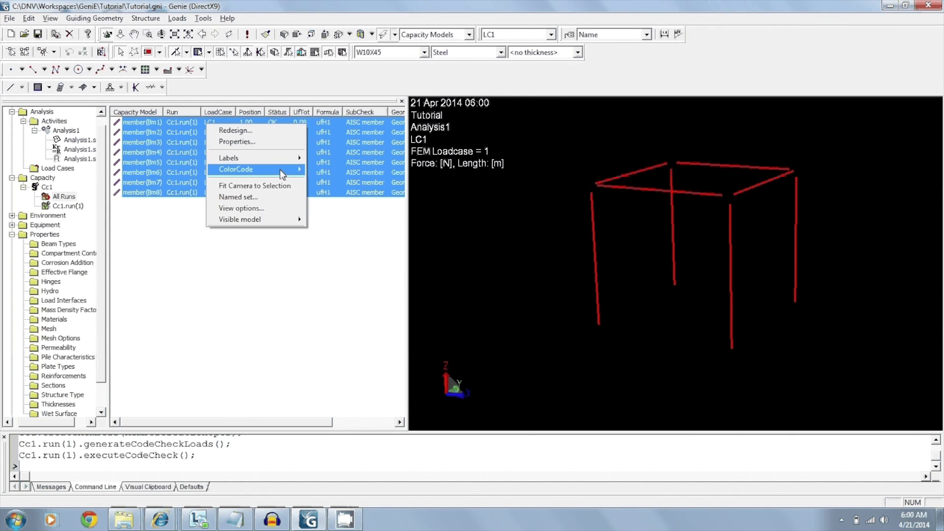
{"action": "mouse_move", "coordinate": [287, 171]}
{"action": "left_click", "coordinate": [370, 172]}
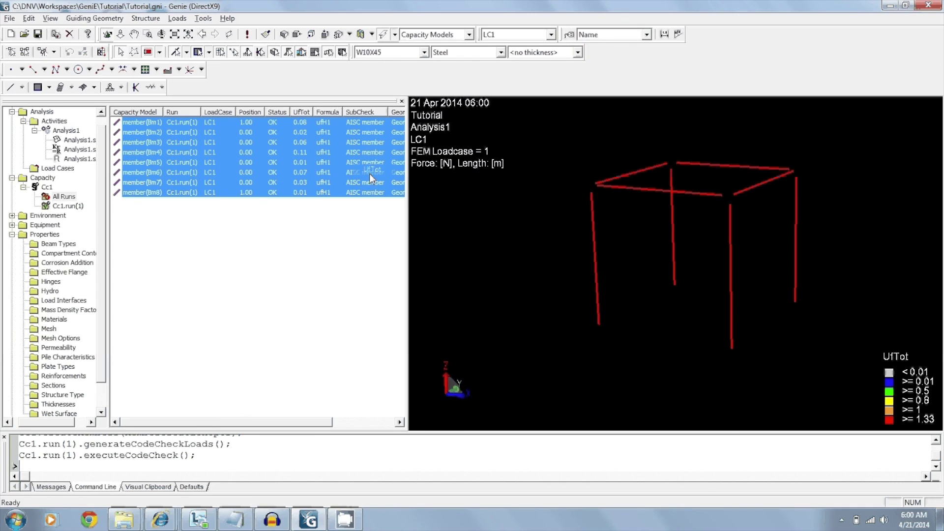
Label each member with its UfTot value (0.01 to 0.11) and orbit the frame
{"action": "right_click", "coordinate": [299, 171]}
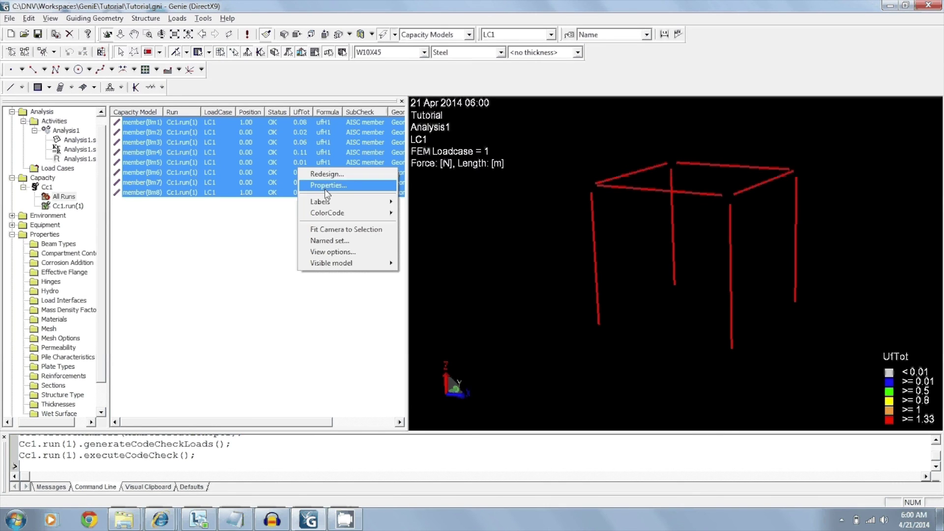
{"action": "mouse_move", "coordinate": [344, 202]}
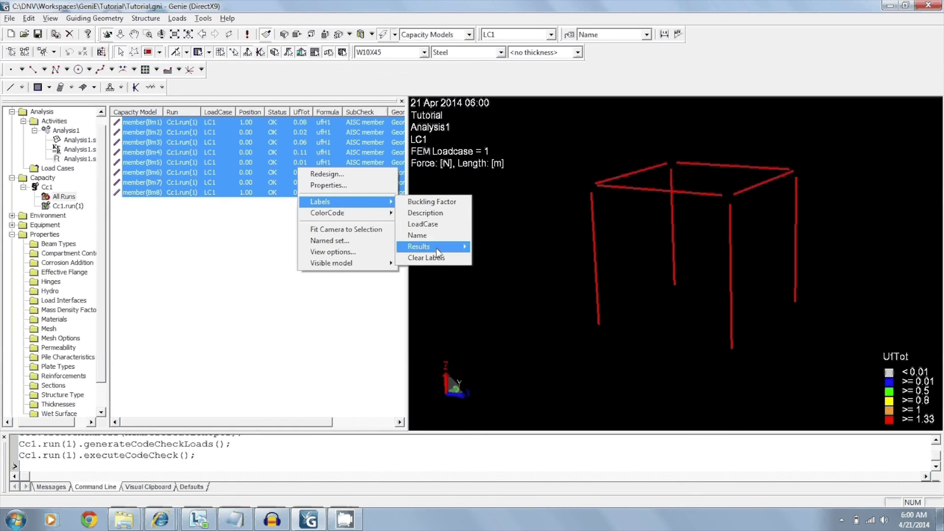
{"action": "mouse_move", "coordinate": [433, 246]}
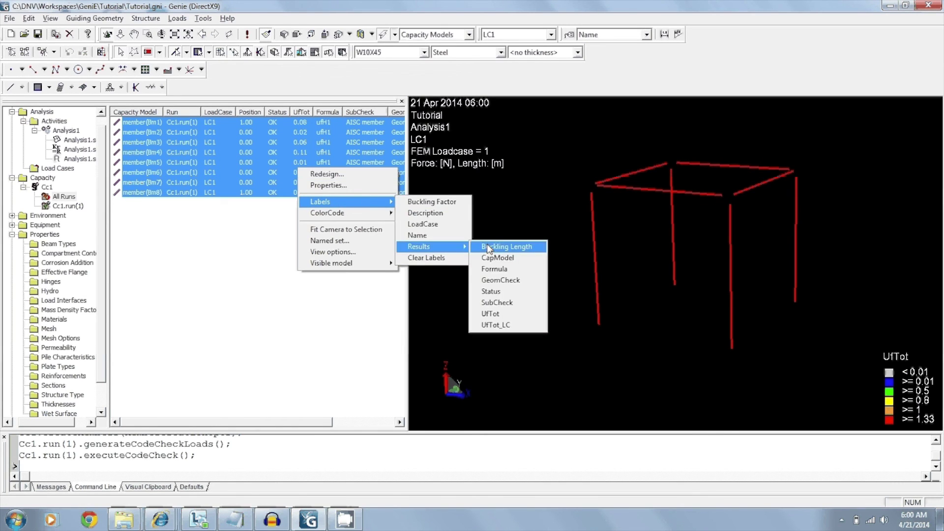
{"action": "left_click", "coordinate": [516, 314]}
{"action": "middle_click_drag", "start_coordinate": [518, 273], "coordinate": [543, 284]}
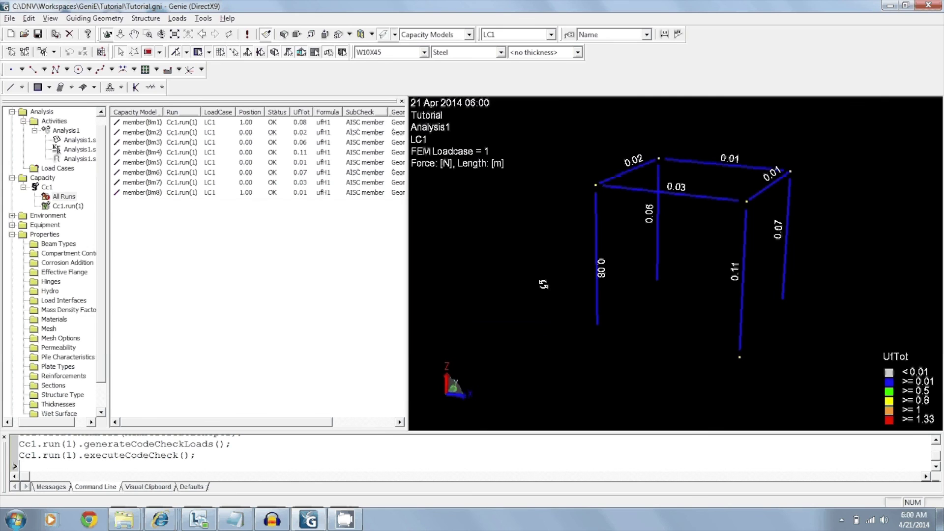